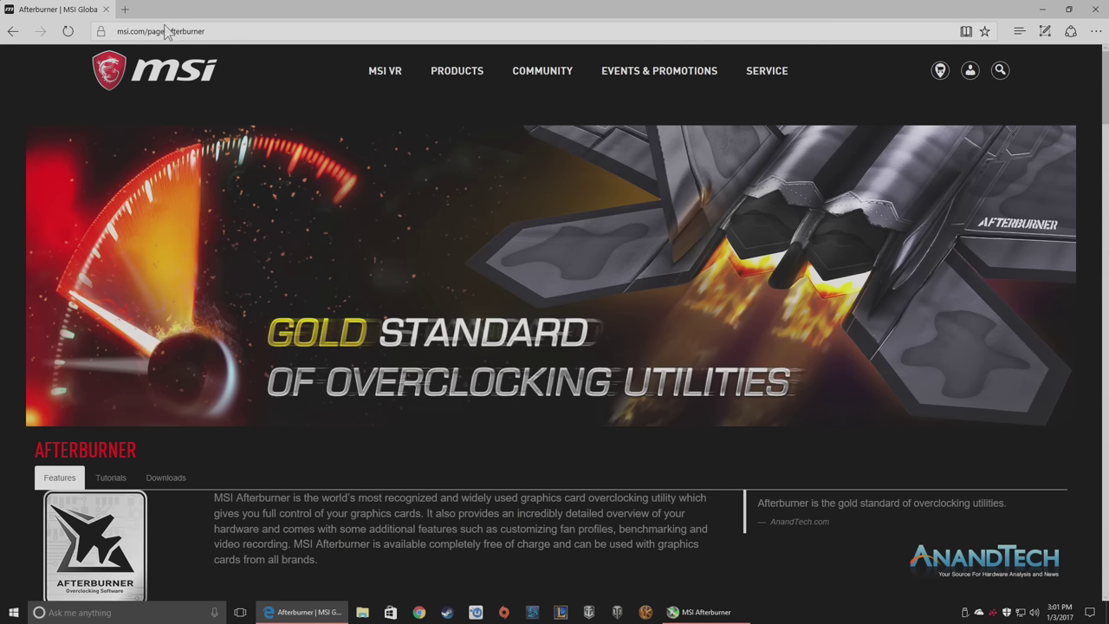
Open the Downloads section of the Afterburner page, locate the Afterburner download, and minimize the browser.
{"action": "left_click", "coordinate": [165, 478]}
{"action": "scroll", "coordinate": [338, 479], "scroll_direction": "down", "scroll_amount": 1}
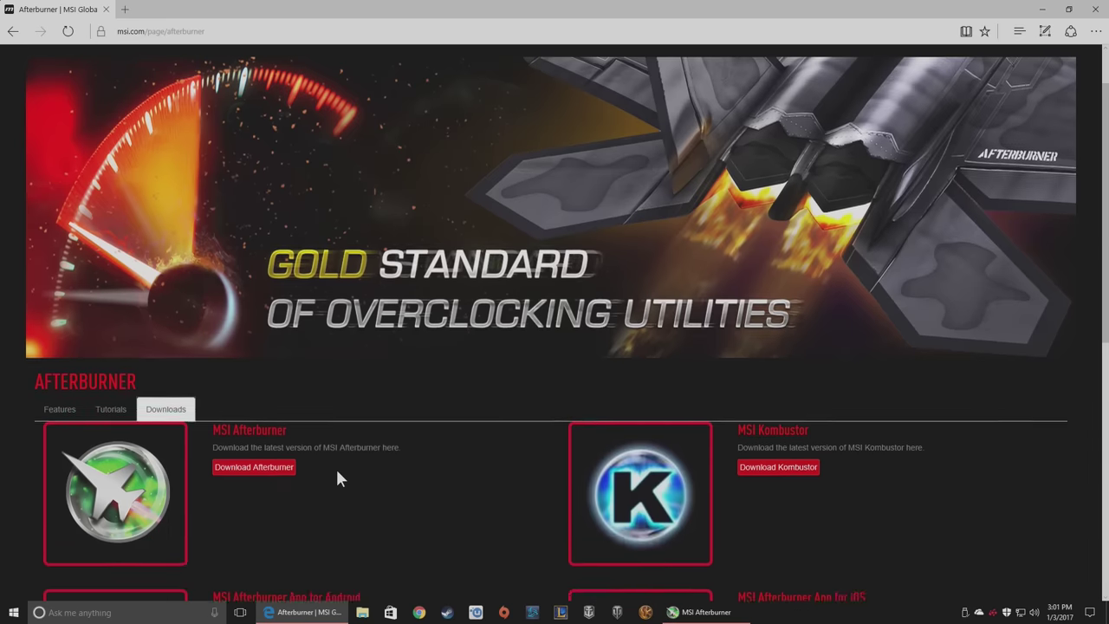
{"action": "scroll", "coordinate": [338, 478], "scroll_direction": "down", "scroll_amount": 4}
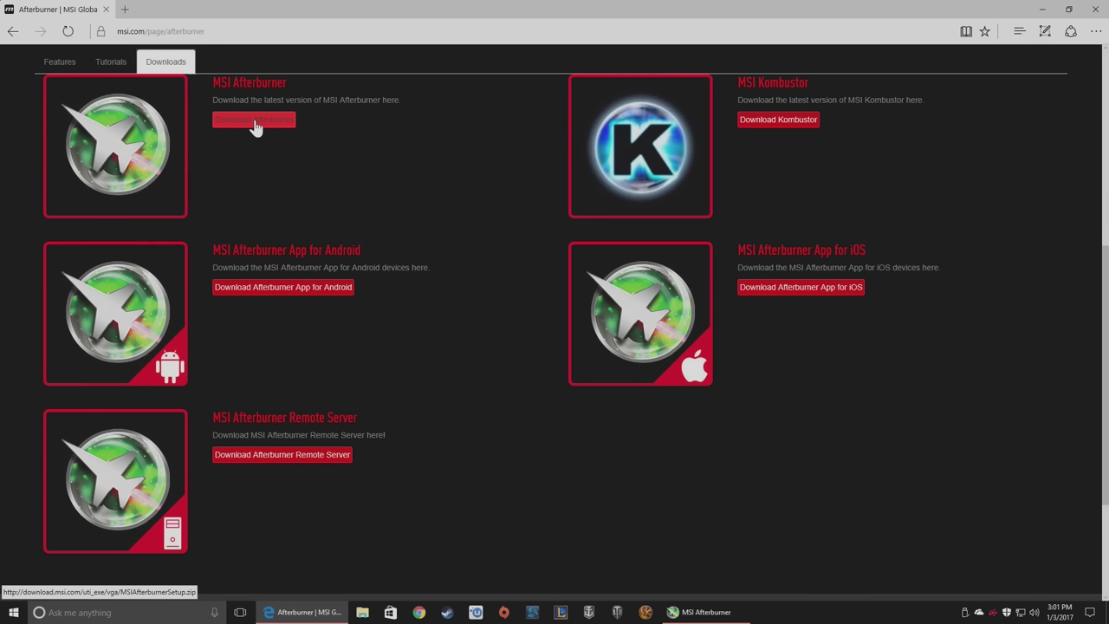
{"action": "left_click", "coordinate": [1043, 10]}
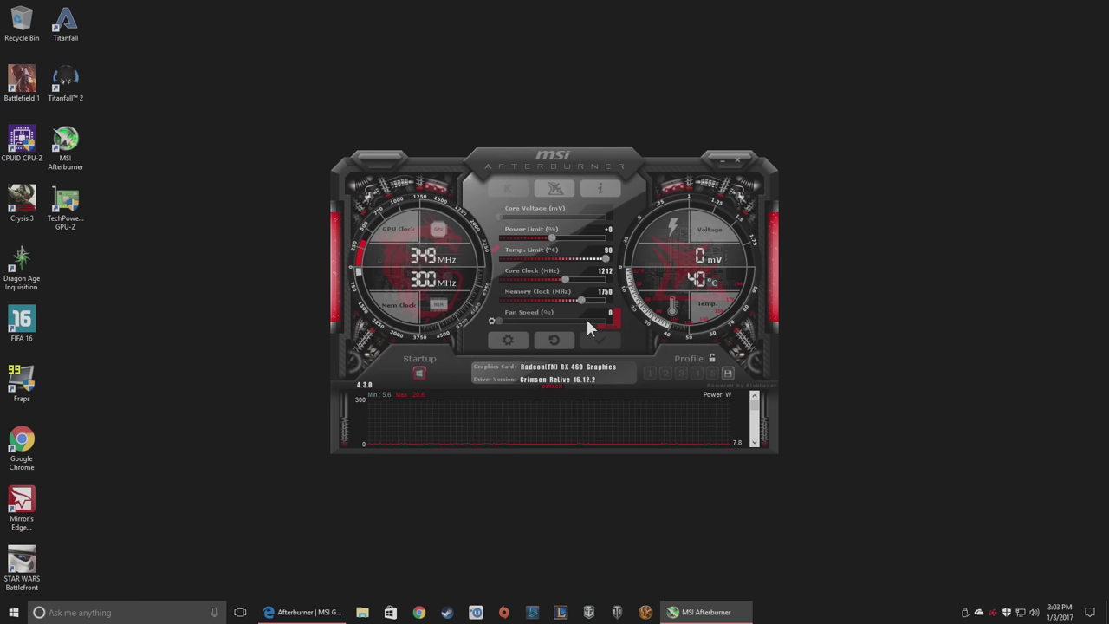
Try manual fan control by switching off automatic fan speed and raising the fan speed, and restore automatic control.
{"action": "left_click", "coordinate": [610, 324]}
{"action": "left_click_drag", "start_coordinate": [503, 322], "coordinate": [559, 321]}
{"action": "left_click", "coordinate": [607, 329]}
Open the MSI Afterburner properties and check which graphics cards can be chosen as master graphics processor.
{"action": "left_click", "coordinate": [500, 342]}
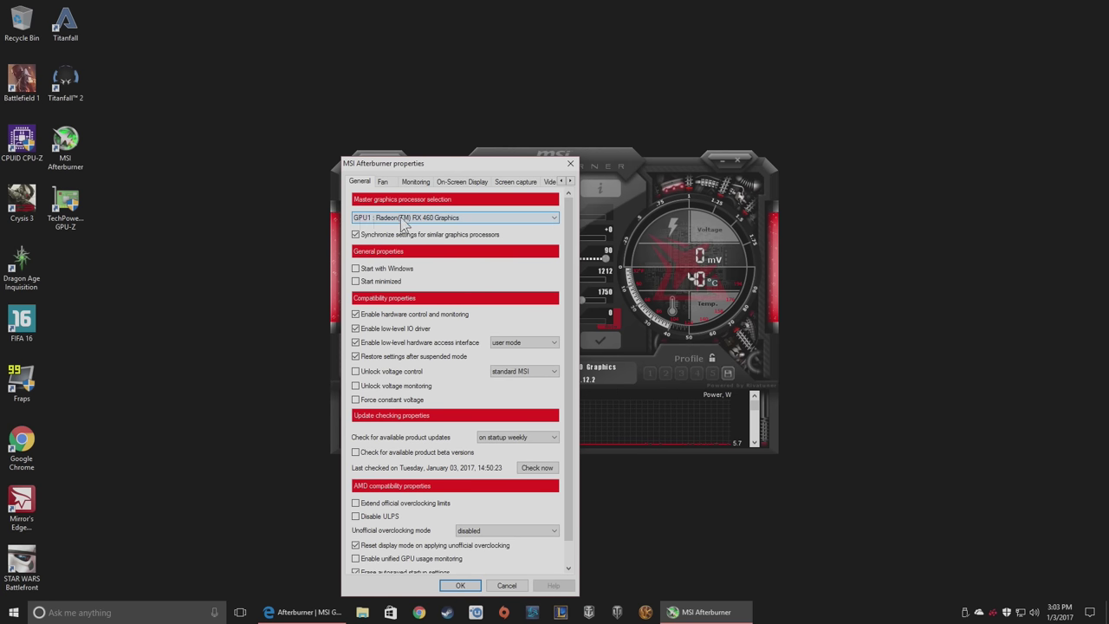
{"action": "left_click", "coordinate": [485, 218]}
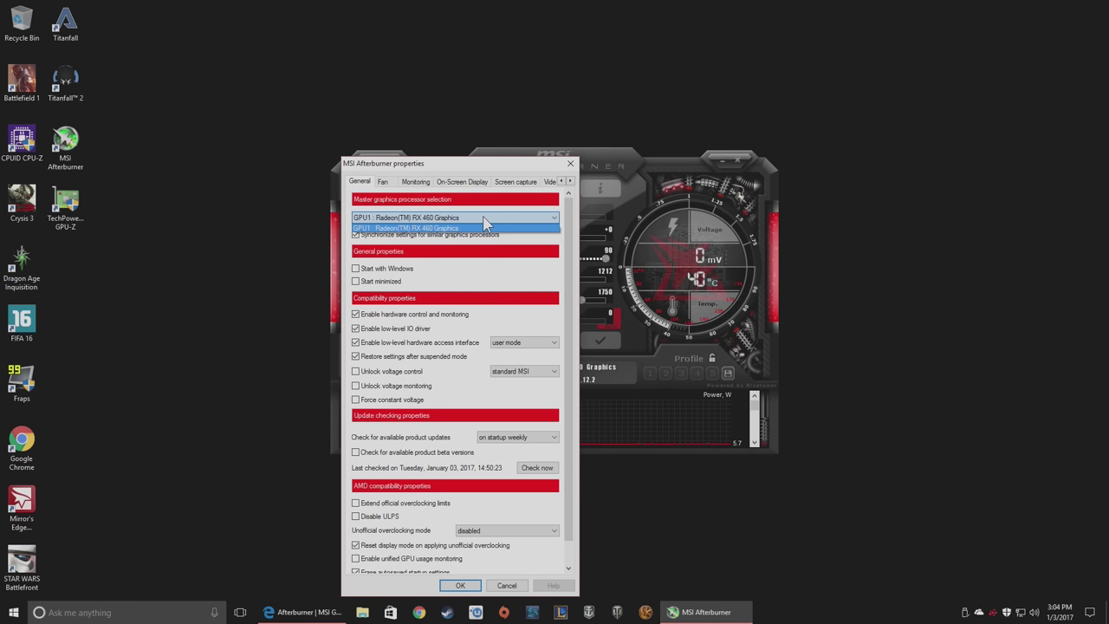
{"action": "left_click", "coordinate": [440, 214]}
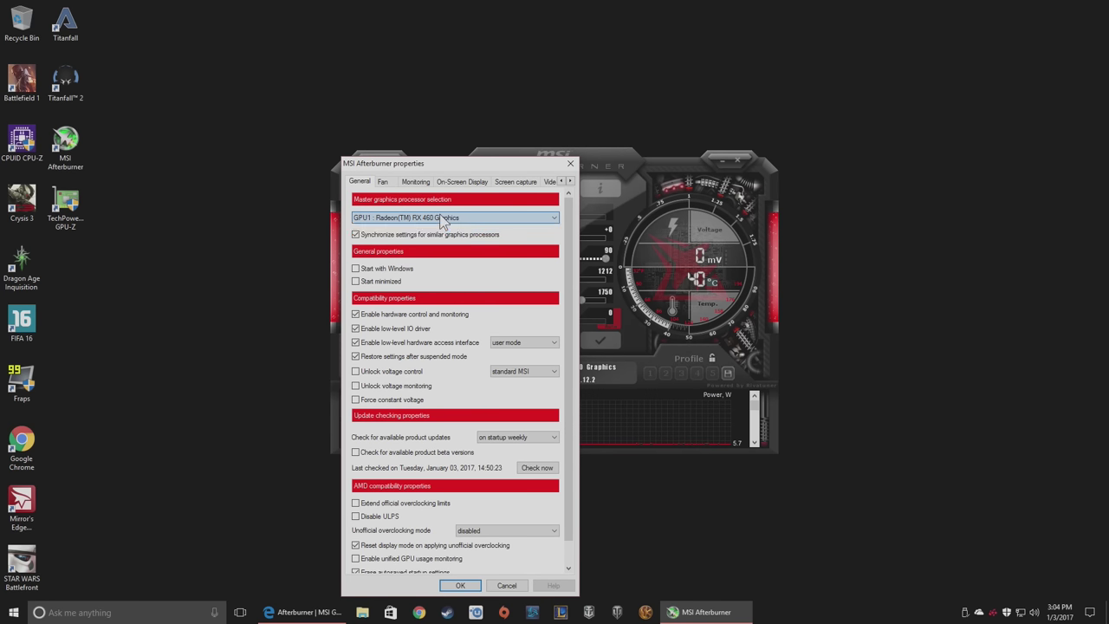
{"action": "left_click", "coordinate": [417, 215]}
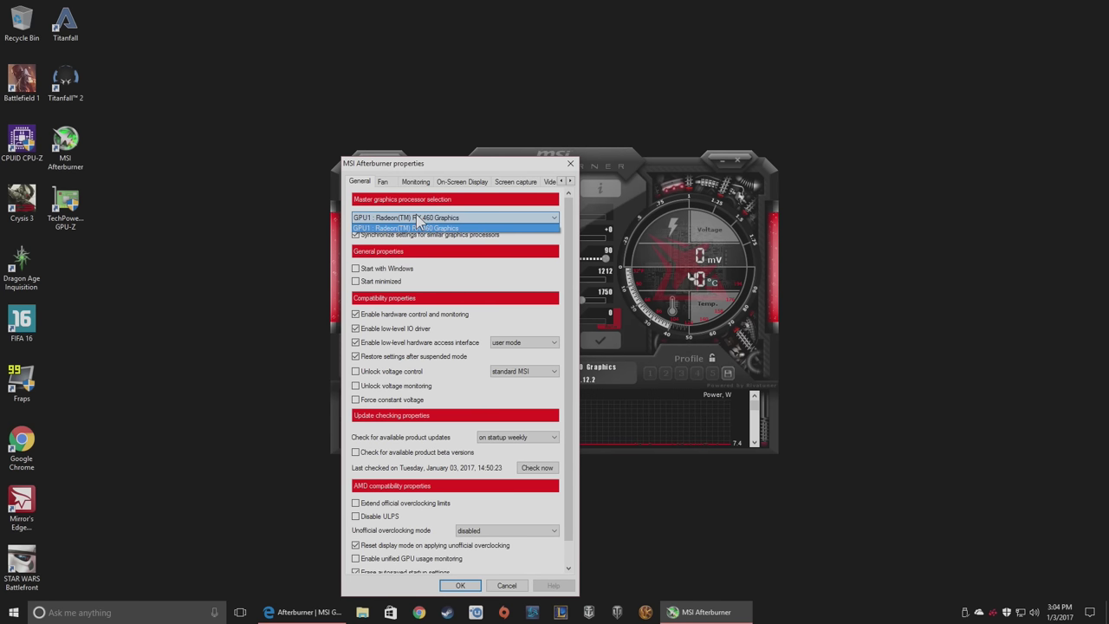
Open the Monitoring properties and look through the list of active hardware monitoring graphs.
{"action": "left_click", "coordinate": [419, 186]}
{"action": "left_click", "coordinate": [418, 186]}
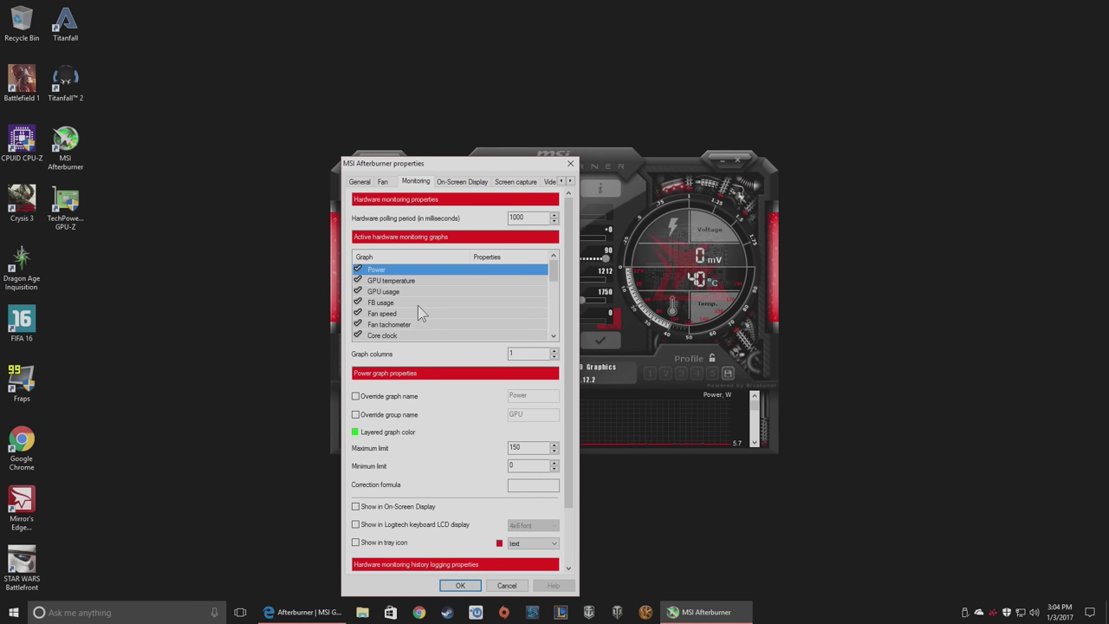
{"action": "scroll", "coordinate": [418, 305], "scroll_direction": "down", "scroll_amount": 3}
{"action": "scroll", "coordinate": [417, 305], "scroll_direction": "up", "scroll_amount": 2}
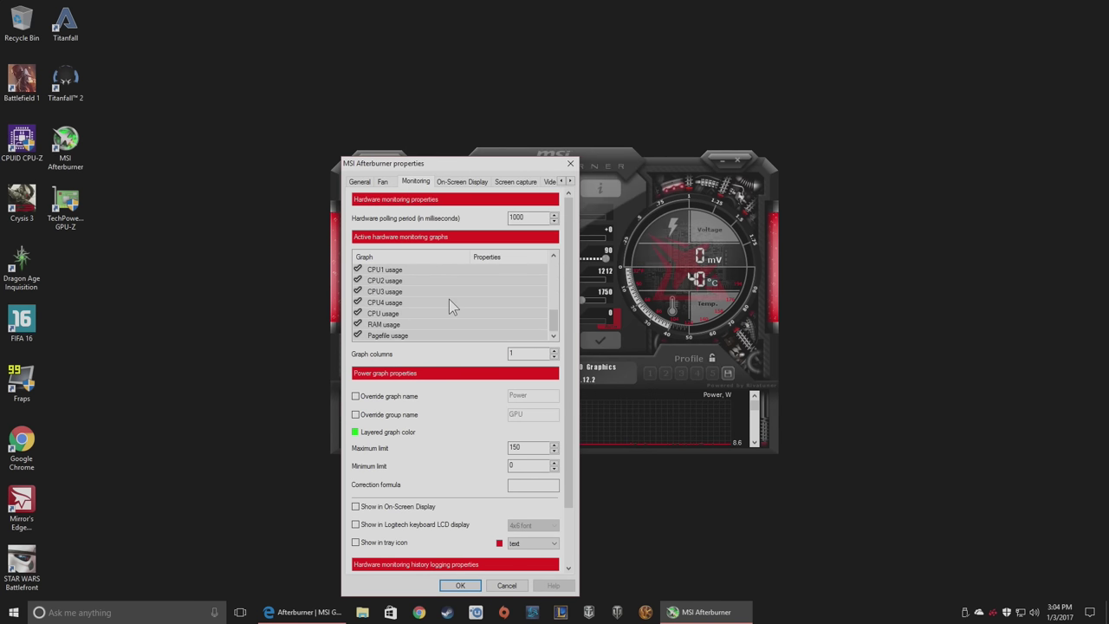
{"action": "scroll", "coordinate": [450, 300], "scroll_direction": "up", "scroll_amount": 2}
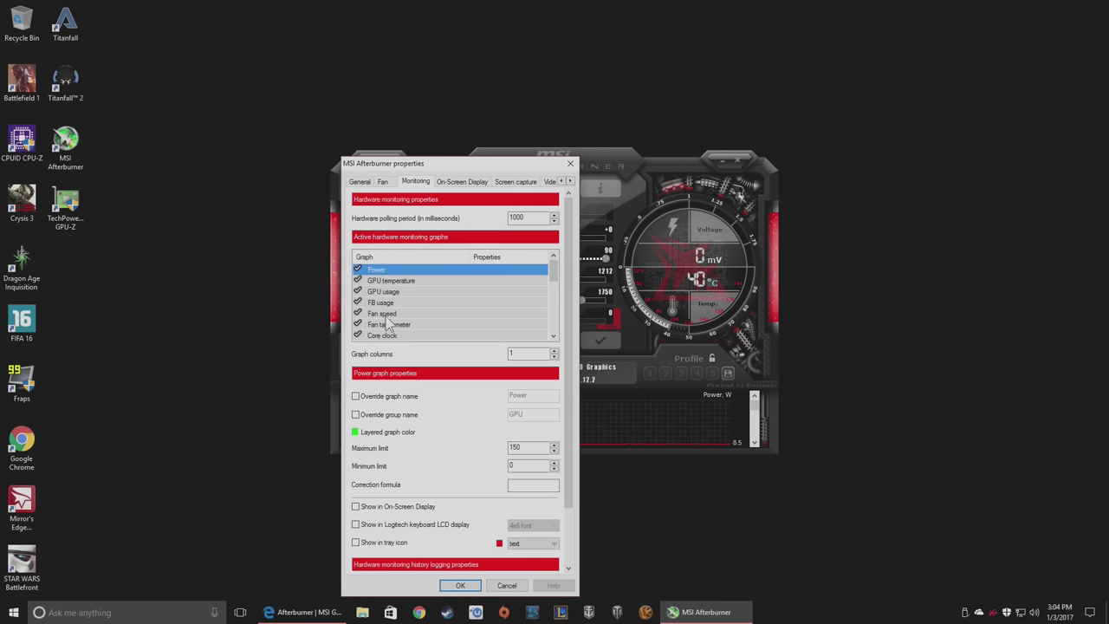
{"action": "mouse_move", "coordinate": [443, 308]}
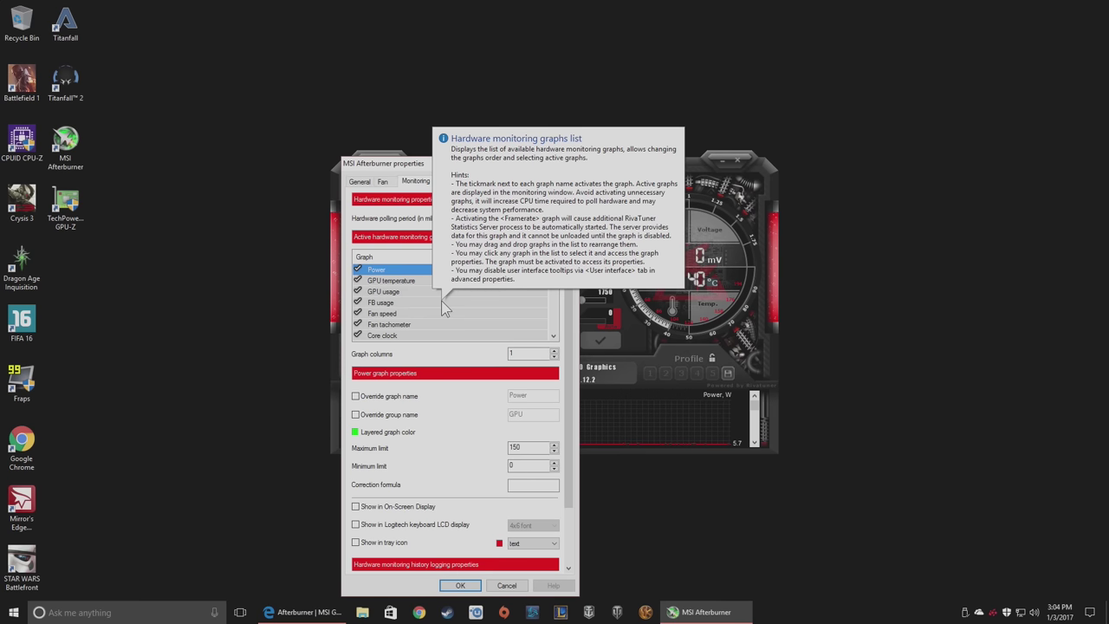
Show GPU temperature and GPU usage in the On-Screen Display, with GPU temperature placed below GPU usage.
{"action": "left_click", "coordinate": [424, 283]}
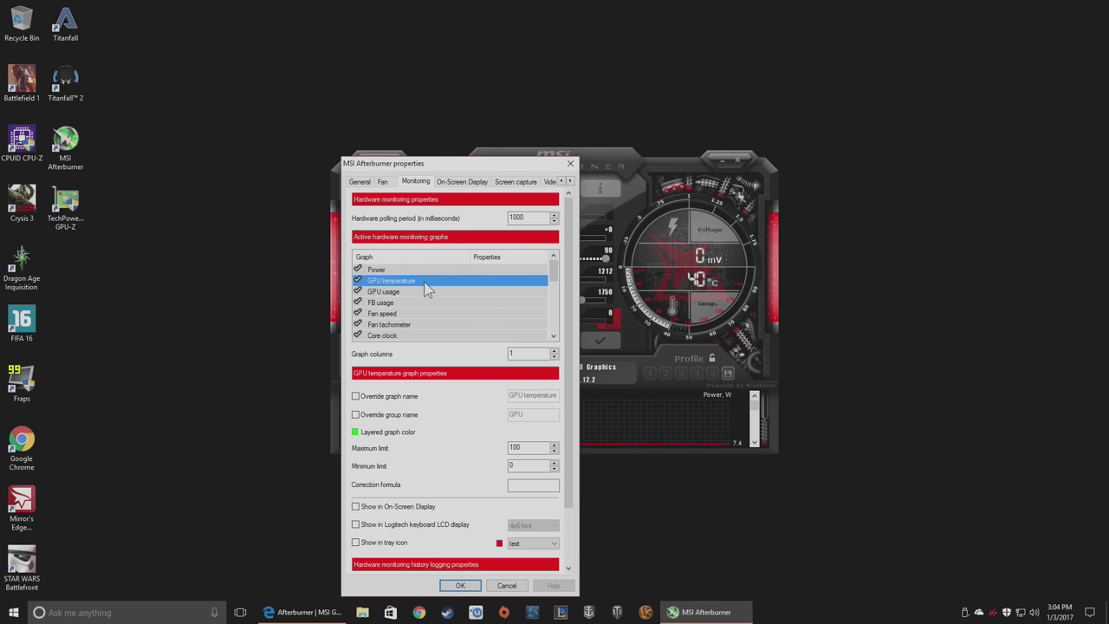
{"action": "left_click", "coordinate": [404, 509]}
{"action": "mouse_move", "coordinate": [509, 280]}
{"action": "left_click_drag", "start_coordinate": [435, 284], "coordinate": [436, 298]}
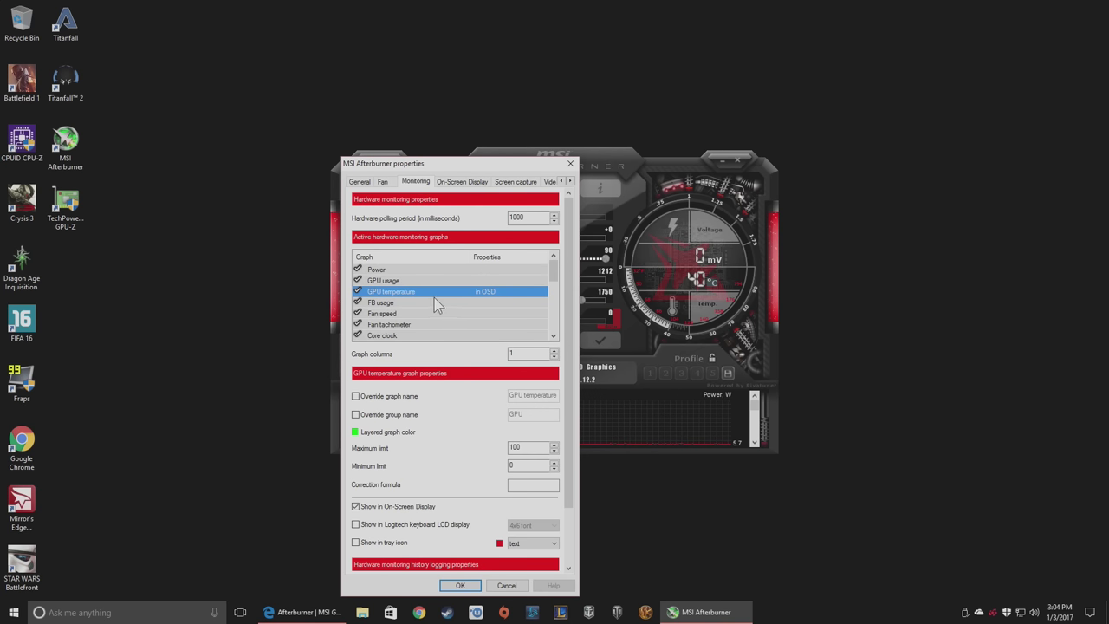
{"action": "left_click", "coordinate": [431, 282]}
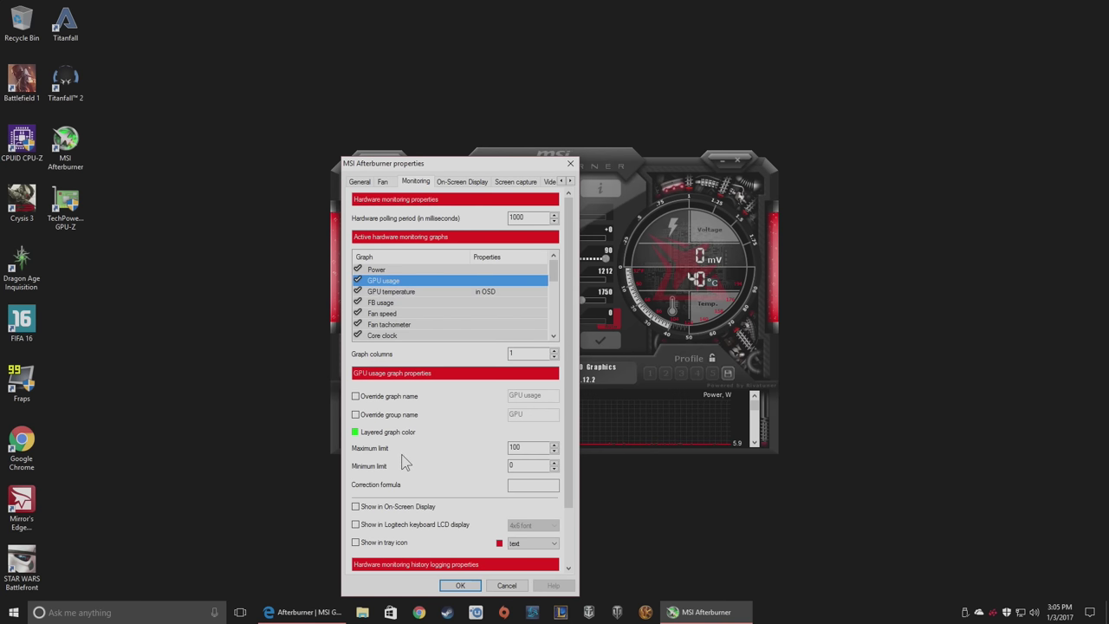
{"action": "left_click", "coordinate": [372, 511]}
Deactivate the Power, FB usage and Fan speed graphs, and show Fan tachometer in the On-Screen Display directly below GPU temperature.
{"action": "left_click", "coordinate": [357, 303]}
{"action": "left_click", "coordinate": [357, 313]}
{"action": "left_click", "coordinate": [409, 328]}
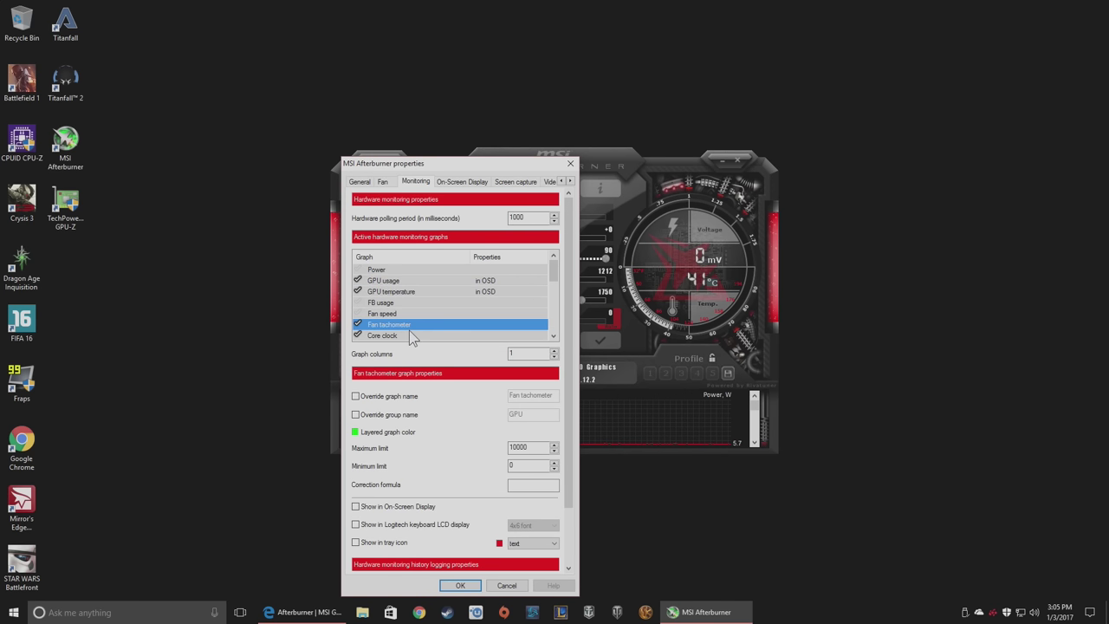
{"action": "left_click", "coordinate": [419, 513]}
{"action": "left_click_drag", "start_coordinate": [421, 329], "coordinate": [420, 304]}
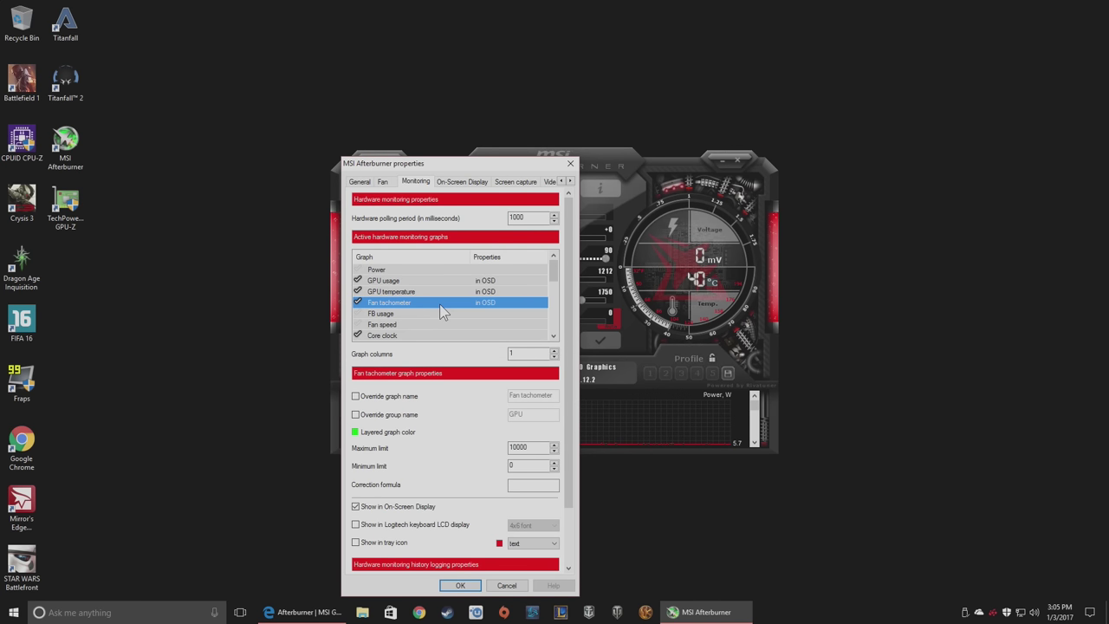
Place the Core clock graph directly below Fan tachometer and show it in the On-Screen Display.
{"action": "scroll", "coordinate": [440, 314], "scroll_direction": "down", "scroll_amount": 1}
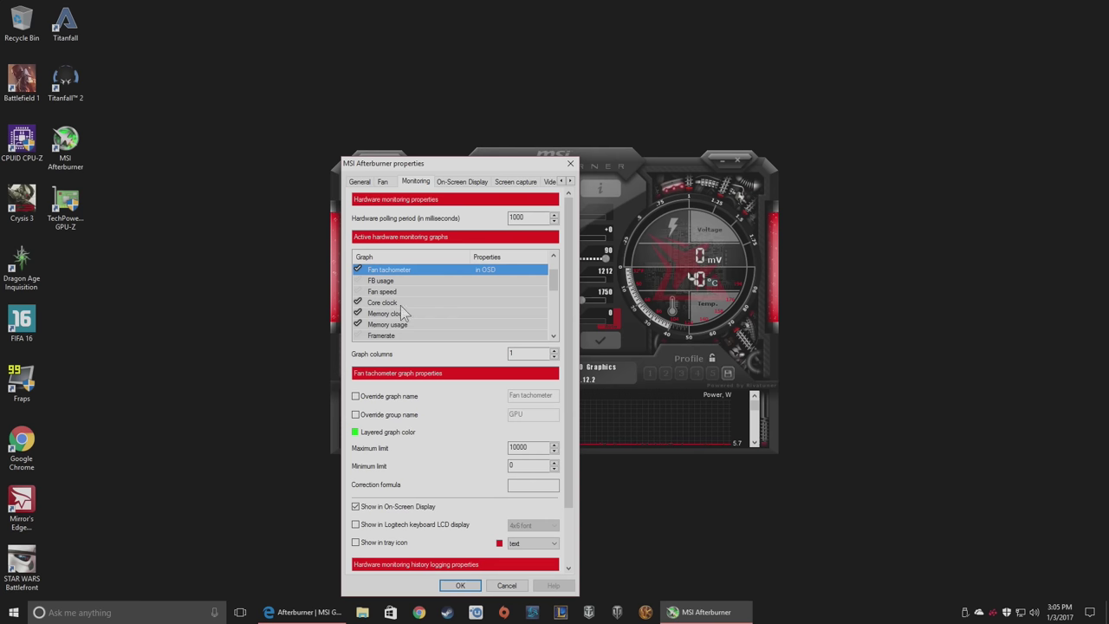
{"action": "left_click_drag", "start_coordinate": [401, 308], "coordinate": [404, 281]}
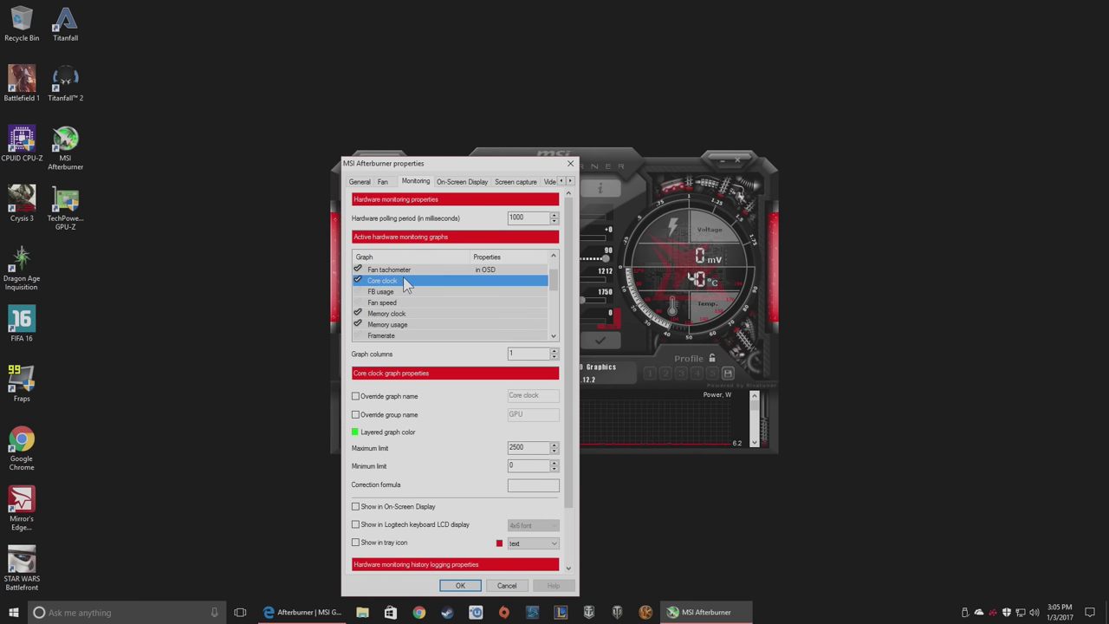
{"action": "left_click", "coordinate": [403, 505]}
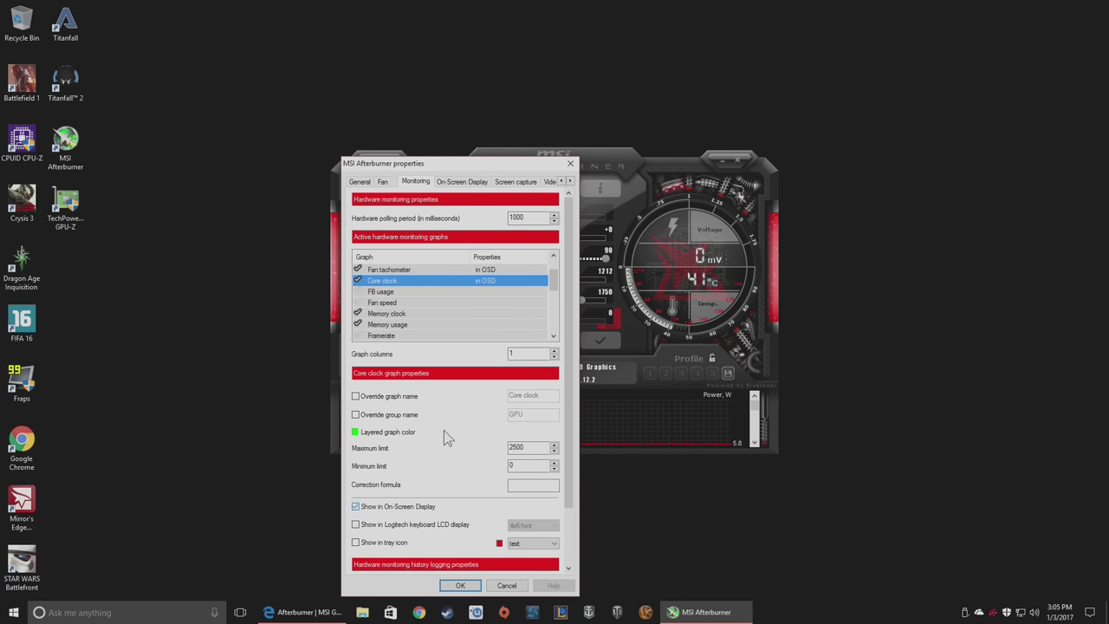
Show Memory clock and Memory usage in the On-Screen Display, with Memory usage placed above Memory clock.
{"action": "left_click", "coordinate": [413, 315]}
{"action": "left_click", "coordinate": [401, 508]}
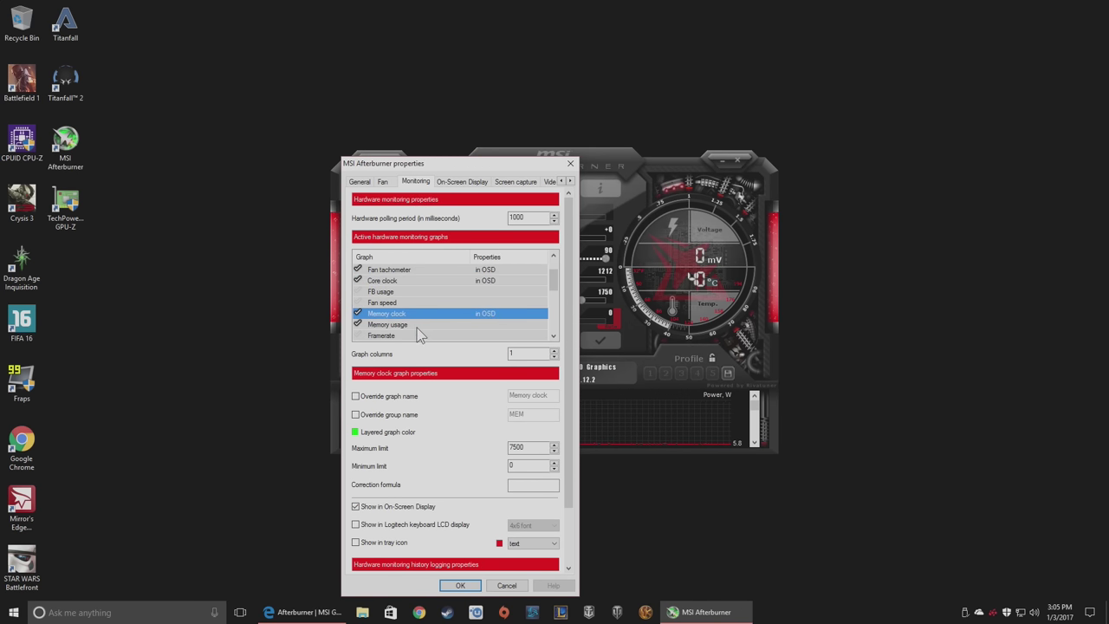
{"action": "left_click_drag", "start_coordinate": [418, 325], "coordinate": [419, 318]}
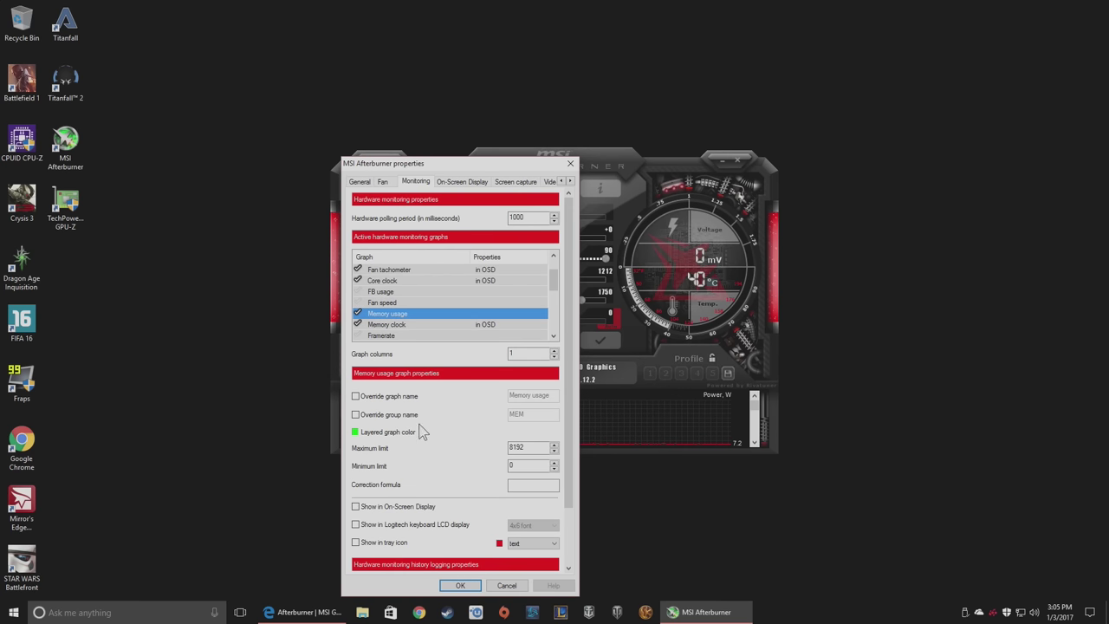
{"action": "left_click", "coordinate": [407, 507]}
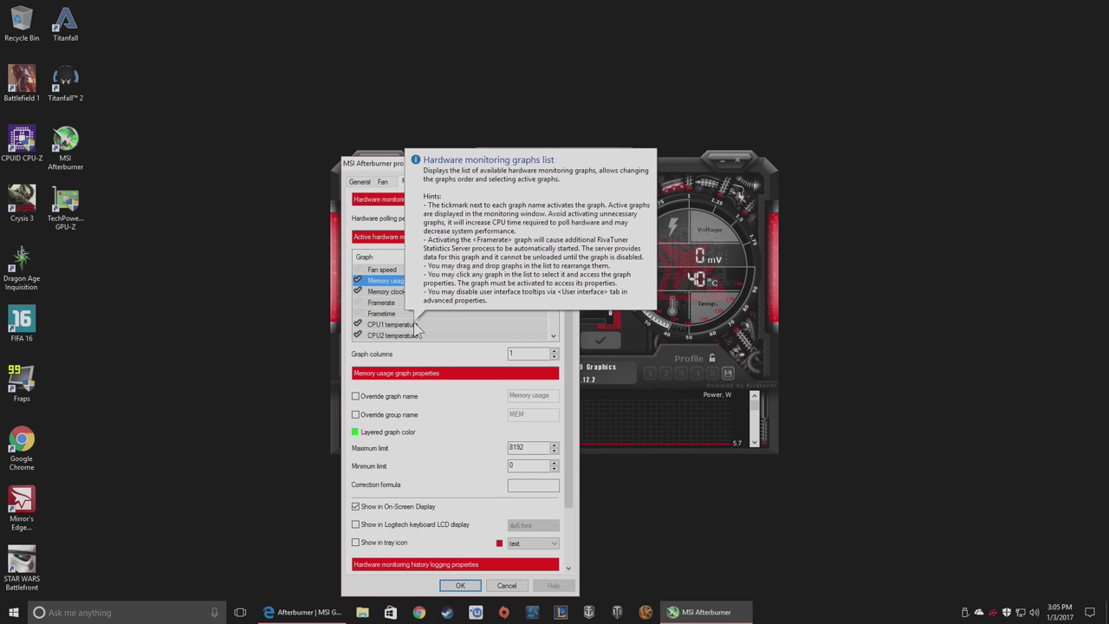
Activate the Framerate graph, show it in the On-Screen Display, and place it below CPU4 temperature.
{"action": "scroll", "coordinate": [407, 304], "scroll_direction": "down", "scroll_amount": 2}
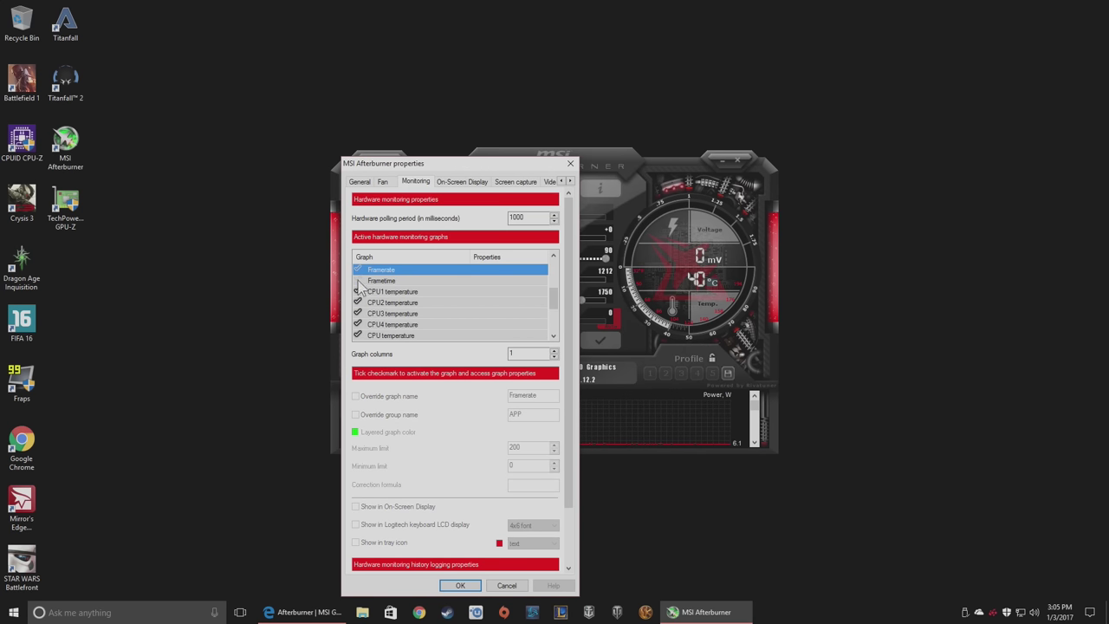
{"action": "left_click", "coordinate": [358, 270]}
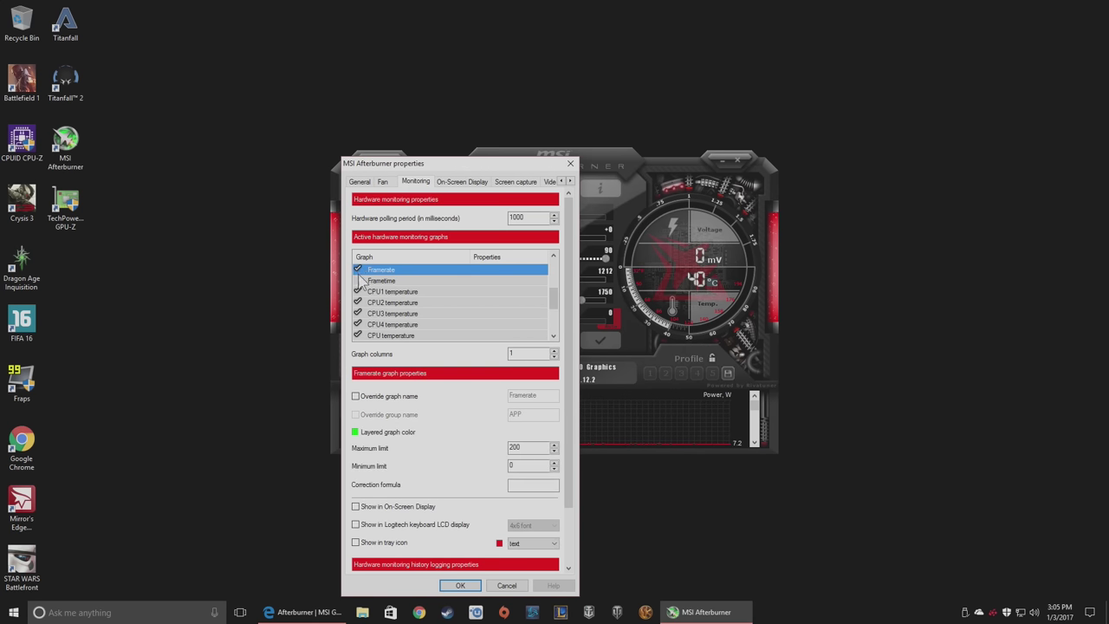
{"action": "left_click", "coordinate": [403, 508]}
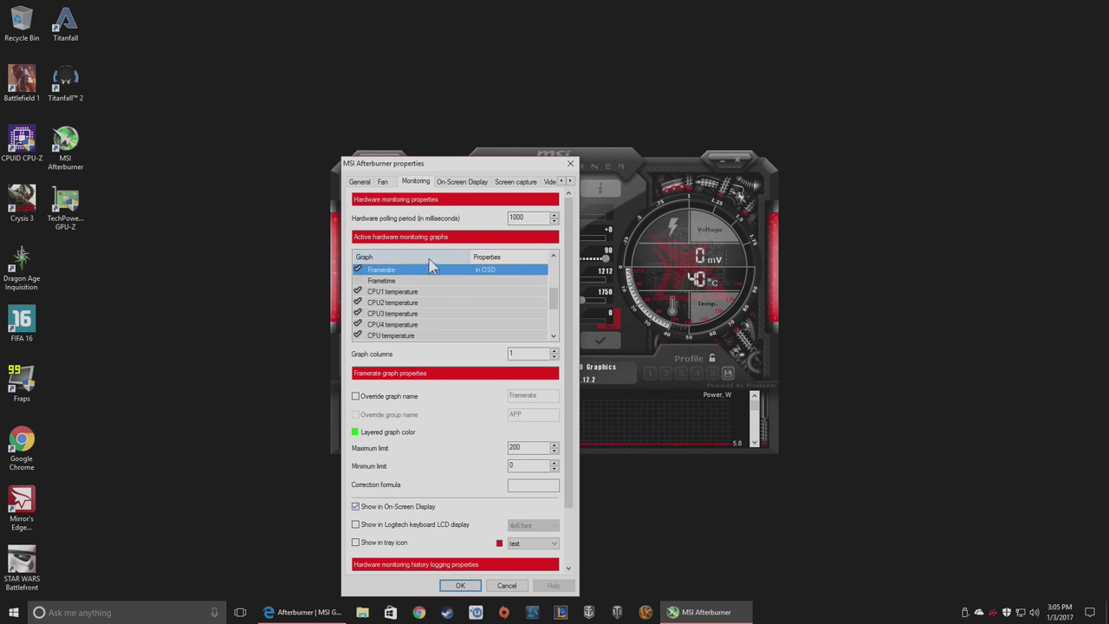
{"action": "left_click_drag", "start_coordinate": [438, 278], "coordinate": [441, 336]}
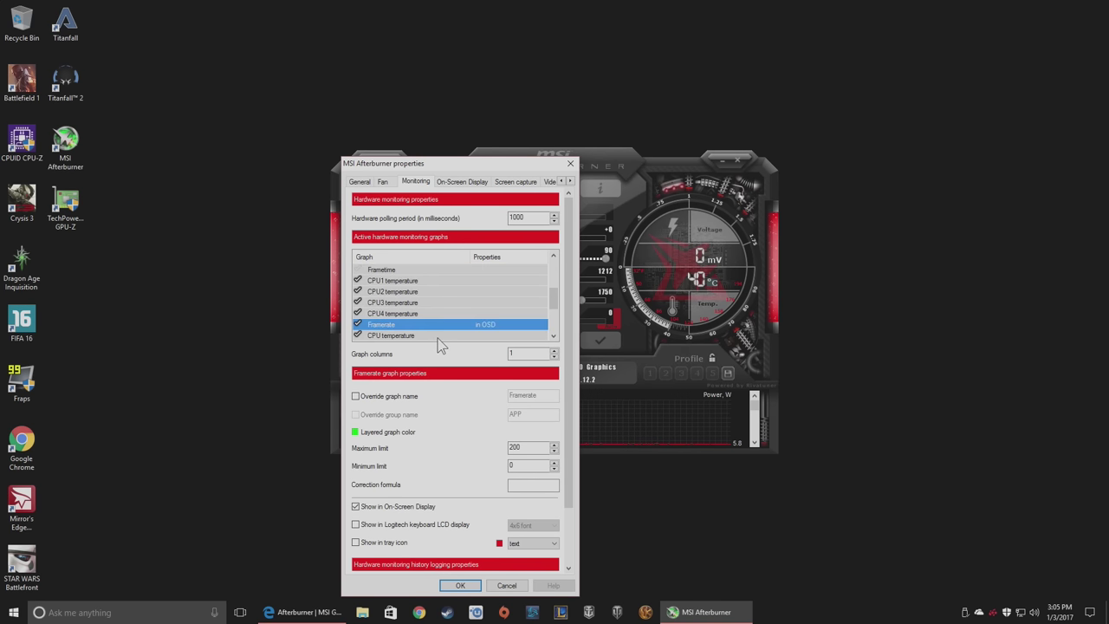
Deactivate the CPU1, CPU2, CPU3 and CPU4 temperature graphs.
{"action": "left_click", "coordinate": [358, 281]}
{"action": "left_click", "coordinate": [358, 291]}
{"action": "left_click", "coordinate": [358, 302]}
{"action": "left_click", "coordinate": [358, 313]}
Deactivate CPU1 and CPU2 usage, and show CPU temperature in the On-Screen Display directly above Framerate, both below CPU2 usage.
{"action": "scroll", "coordinate": [415, 307], "scroll_direction": "down", "scroll_amount": 1}
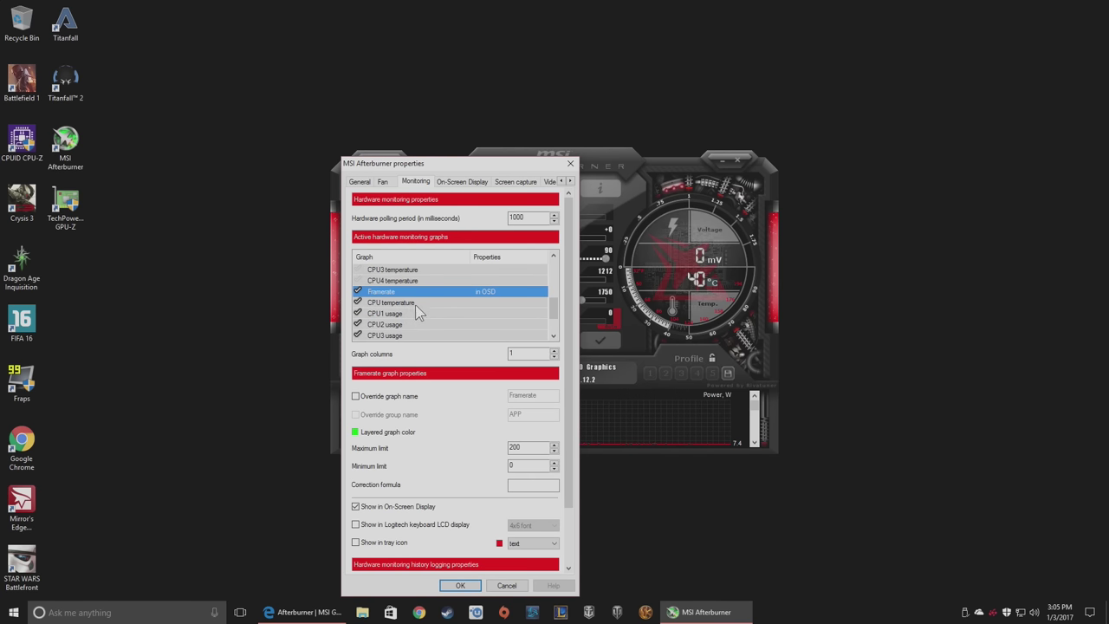
{"action": "left_click_drag", "start_coordinate": [424, 338], "coordinate": [425, 333]}
{"action": "left_click", "coordinate": [404, 292]}
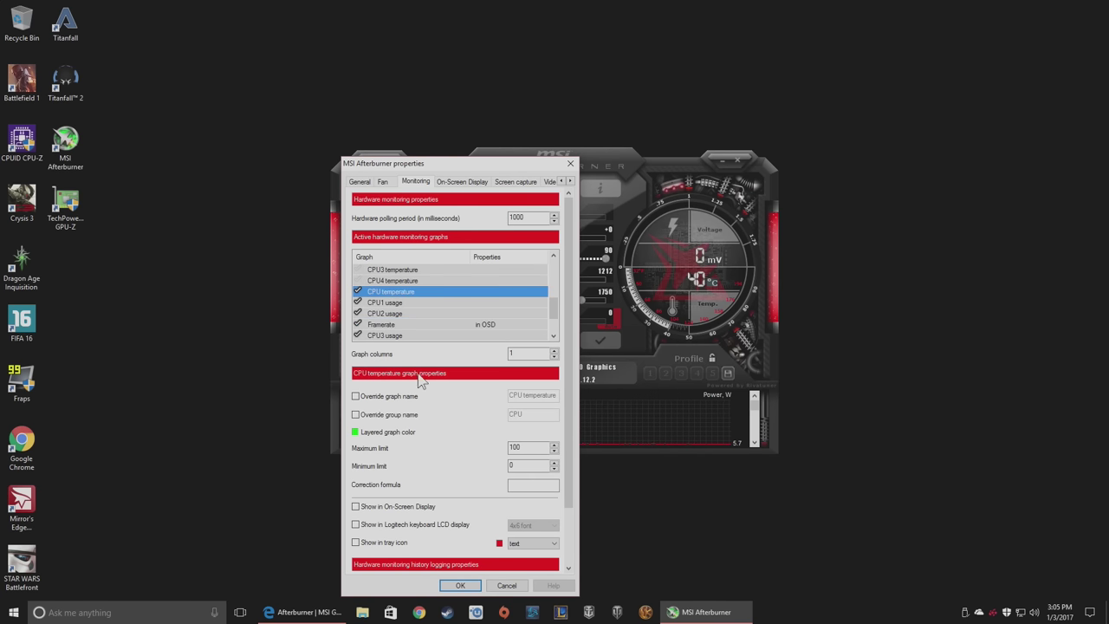
{"action": "left_click", "coordinate": [388, 511]}
{"action": "left_click_drag", "start_coordinate": [404, 292], "coordinate": [405, 321]}
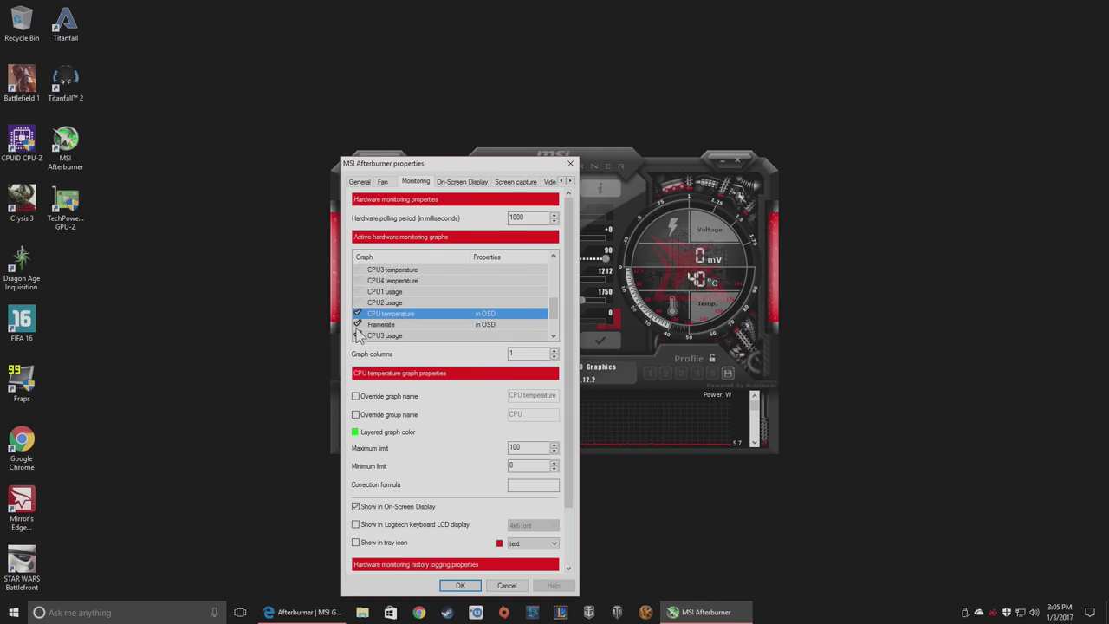
Deactivate the CPU3 usage graph and place CPU temperature and Framerate directly below CPU usage.
{"action": "scroll", "coordinate": [412, 294], "scroll_direction": "down", "scroll_amount": 1}
{"action": "left_click_drag", "start_coordinate": [417, 284], "coordinate": [420, 331]}
{"action": "left_click_drag", "start_coordinate": [404, 282], "coordinate": [414, 333]}
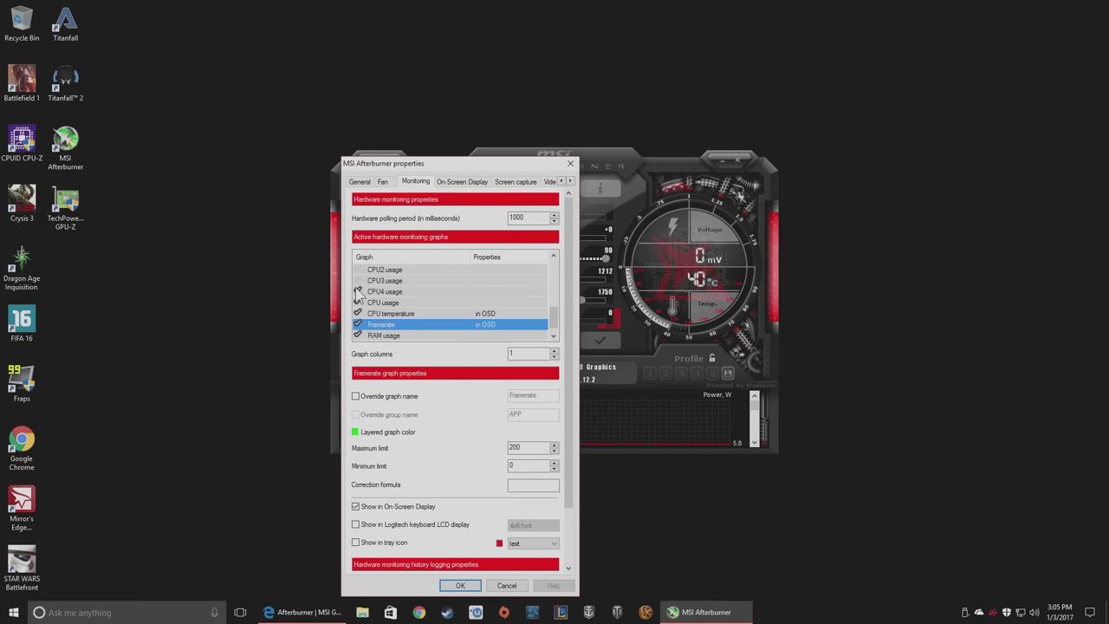
Deactivate the CPU4 usage graph and show the overall CPU usage graph in the On-Screen Display.
{"action": "left_click", "coordinate": [404, 302]}
{"action": "left_click", "coordinate": [399, 508]}
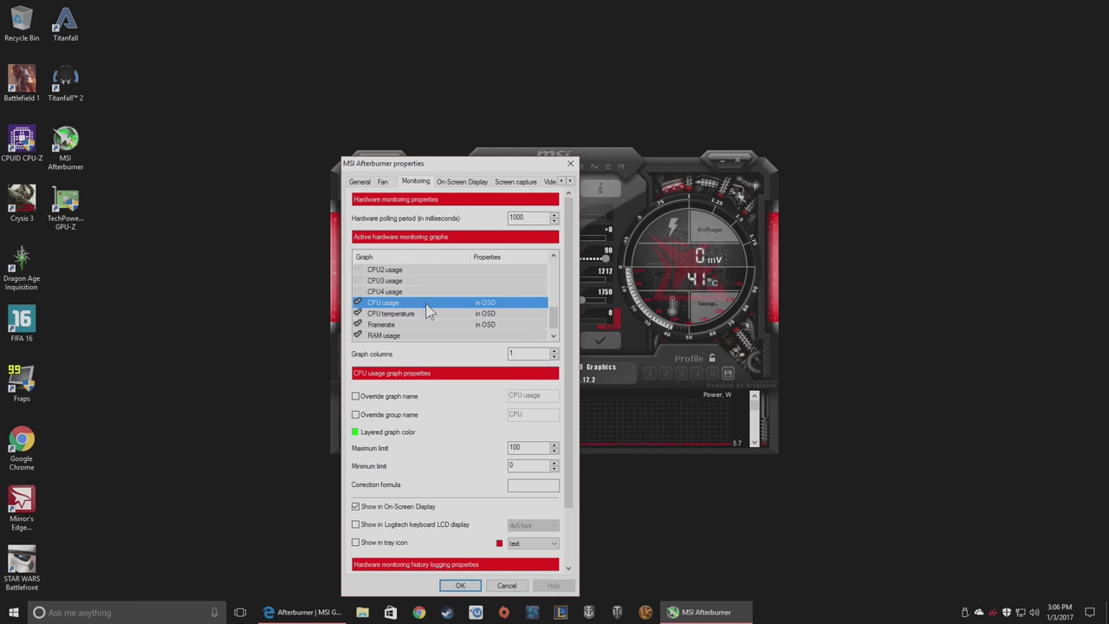
Activate the CPU1 to CPU4 usage graphs and deactivate all four again.
{"action": "scroll", "coordinate": [433, 310], "scroll_direction": "up", "scroll_amount": 1}
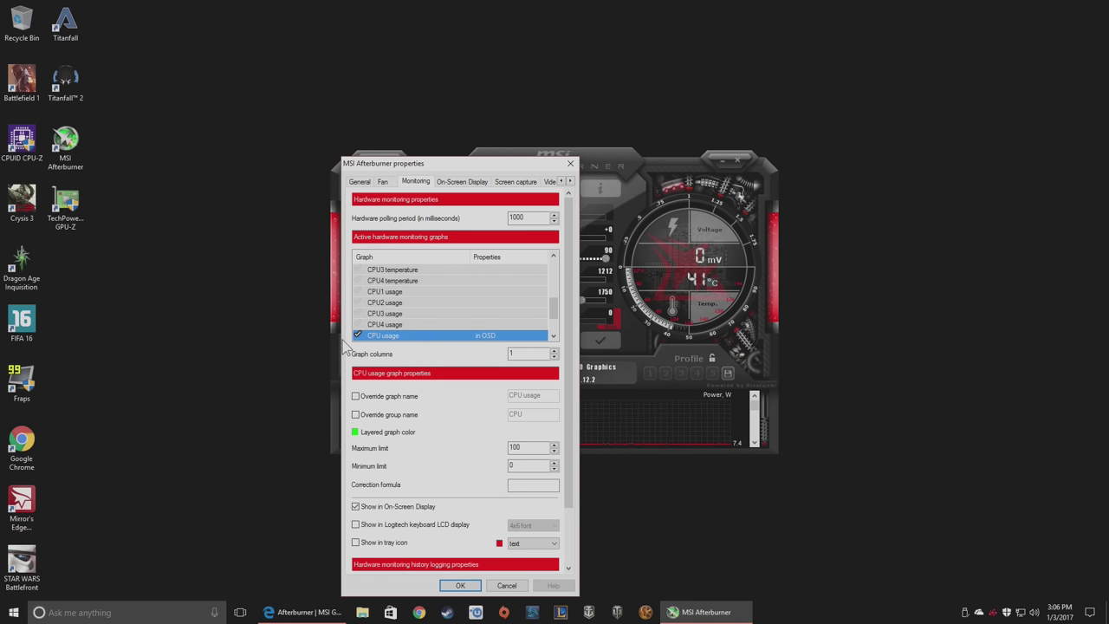
{"action": "left_click", "coordinate": [357, 313]}
{"action": "left_click", "coordinate": [358, 302]}
{"action": "left_click", "coordinate": [357, 291]}
{"action": "left_click", "coordinate": [357, 324]}
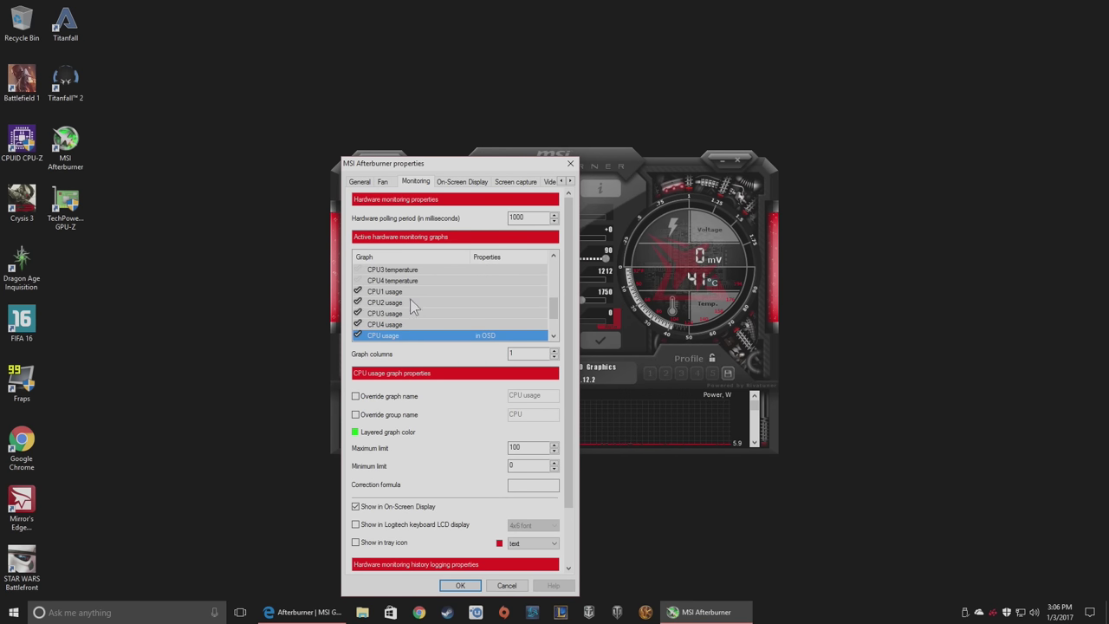
{"action": "left_click", "coordinate": [357, 292]}
{"action": "left_click", "coordinate": [357, 302]}
{"action": "left_click", "coordinate": [357, 313]}
{"action": "left_click", "coordinate": [357, 324]}
Show RAM usage in the On-Screen Display and deactivate the Pagefile usage graph.
{"action": "scroll", "coordinate": [419, 304], "scroll_direction": "down", "scroll_amount": 1}
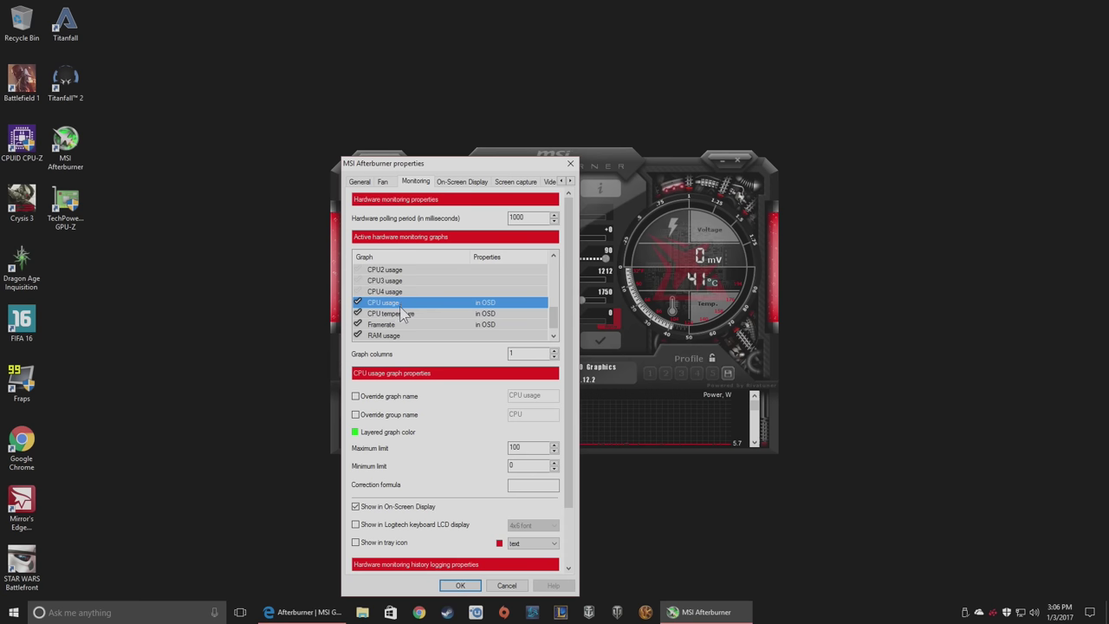
{"action": "left_click", "coordinate": [413, 316]}
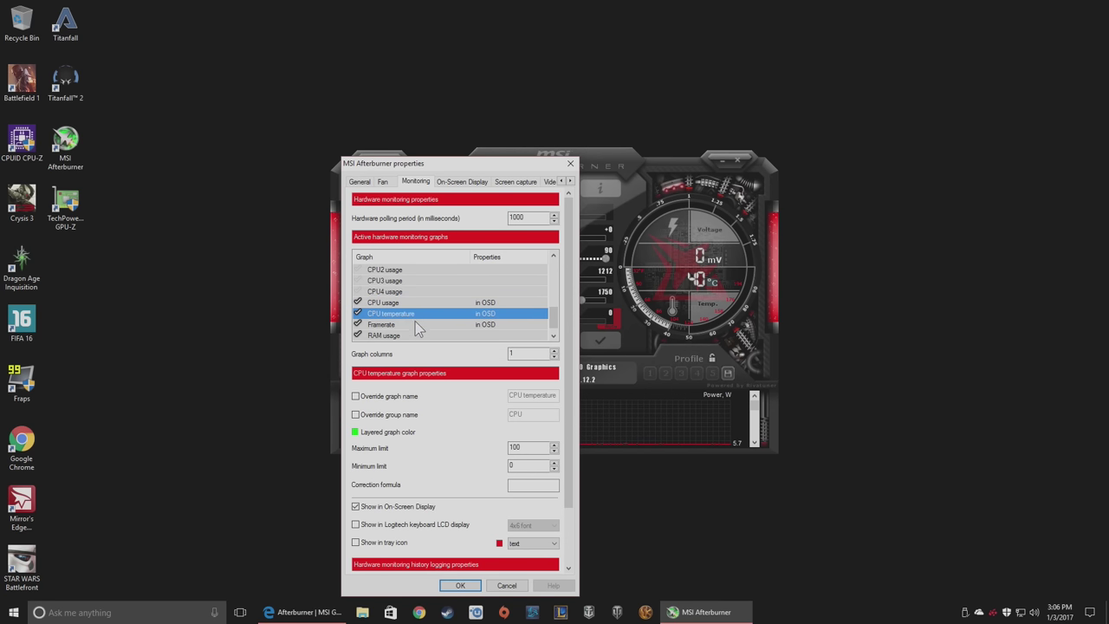
{"action": "left_click", "coordinate": [416, 323]}
{"action": "scroll", "coordinate": [416, 323], "scroll_direction": "down", "scroll_amount": 1}
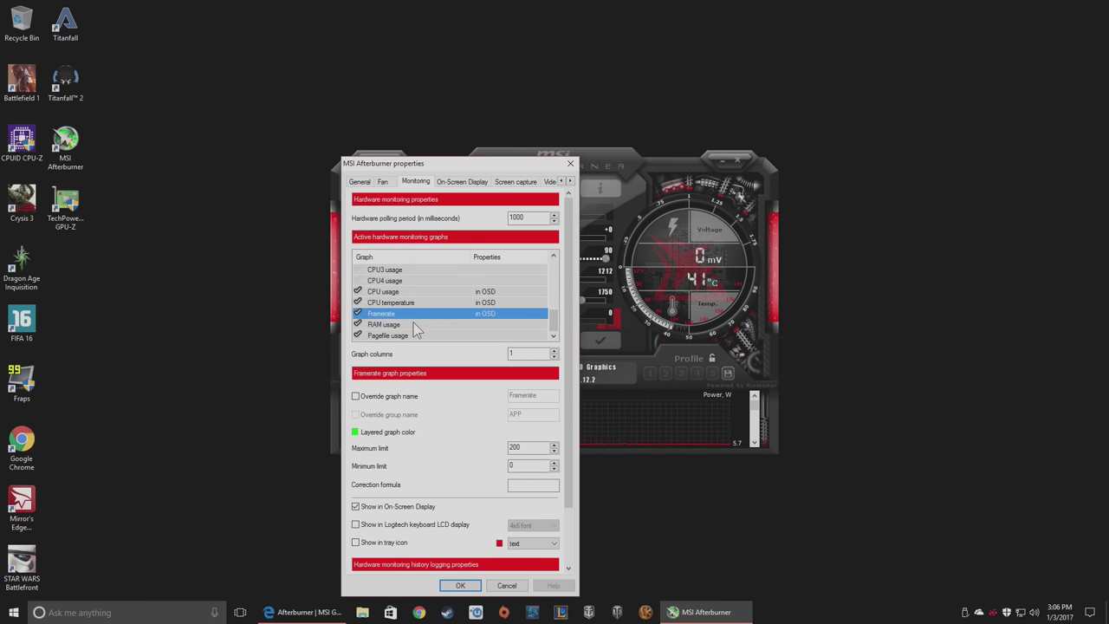
{"action": "left_click", "coordinate": [413, 324]}
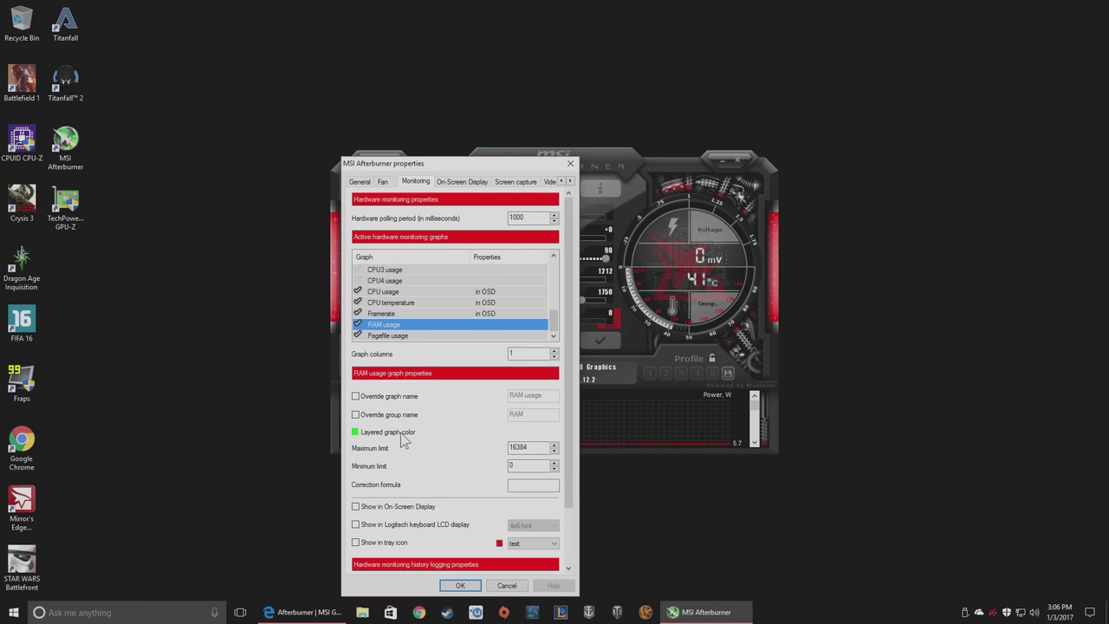
{"action": "left_click", "coordinate": [372, 337]}
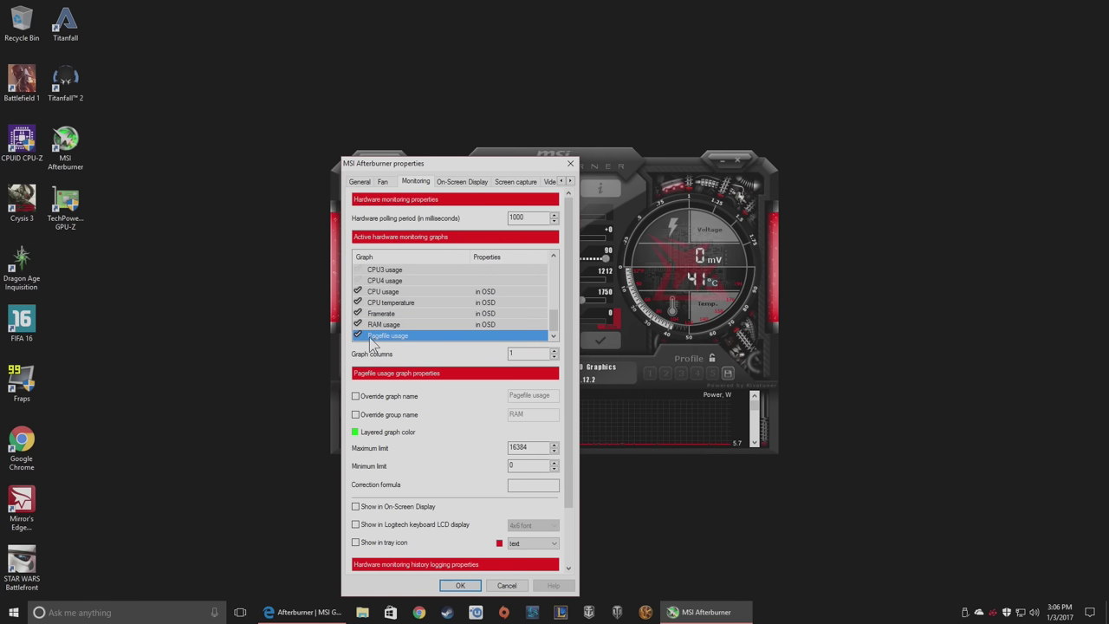
{"action": "left_click", "coordinate": [358, 335]}
Move RAM usage directly above Framerate in the list of hardware monitoring graphs.
{"action": "left_click", "coordinate": [414, 314]}
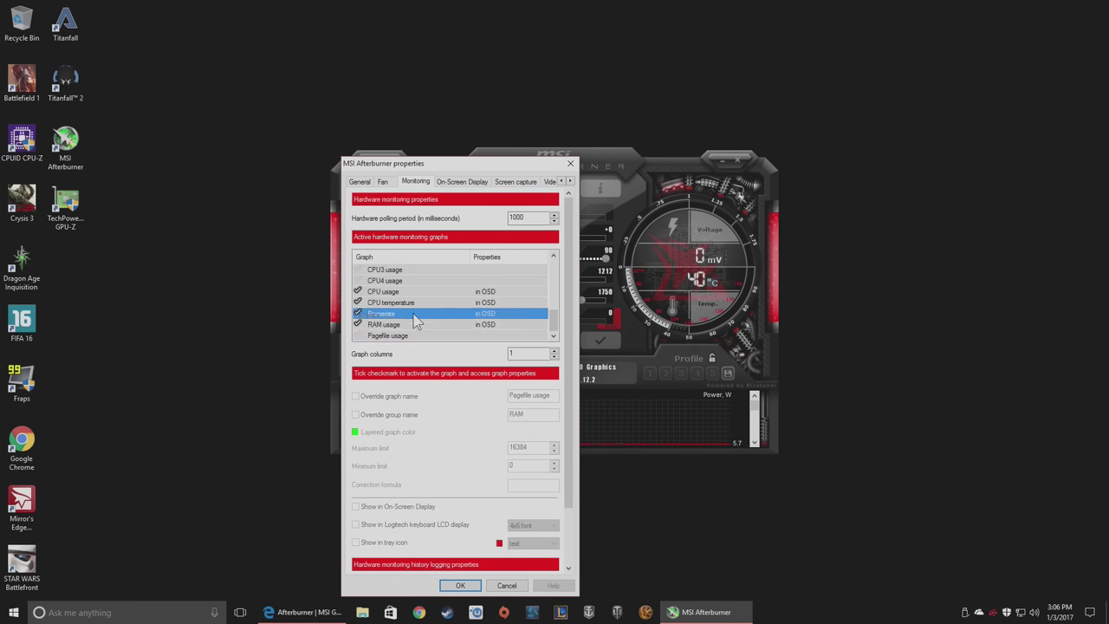
{"action": "left_click", "coordinate": [411, 322]}
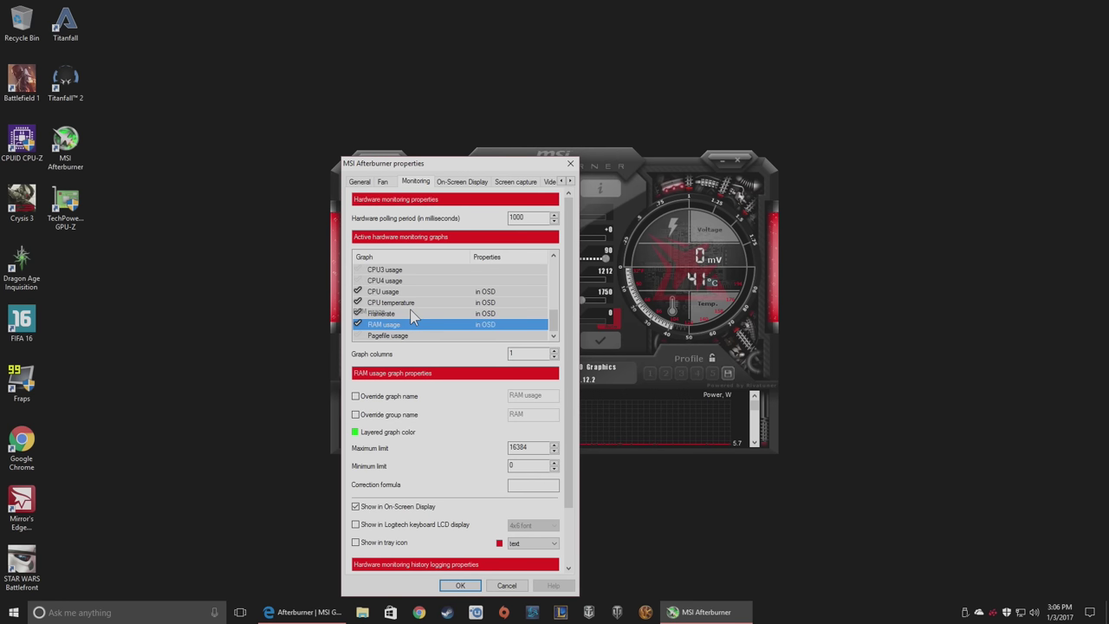
{"action": "left_click_drag", "start_coordinate": [411, 315], "coordinate": [410, 317]}
Deactivate the Power graph at the start of the list and accept the monitoring settings.
{"action": "left_click", "coordinate": [410, 308]}
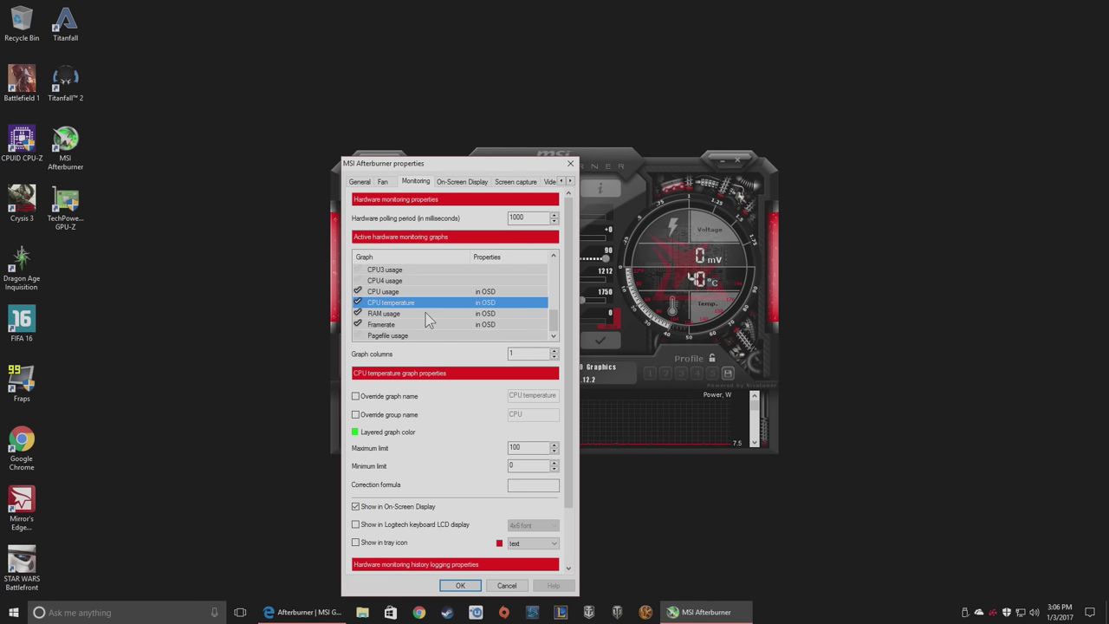
{"action": "left_click", "coordinate": [426, 313]}
{"action": "left_click", "coordinate": [425, 323]}
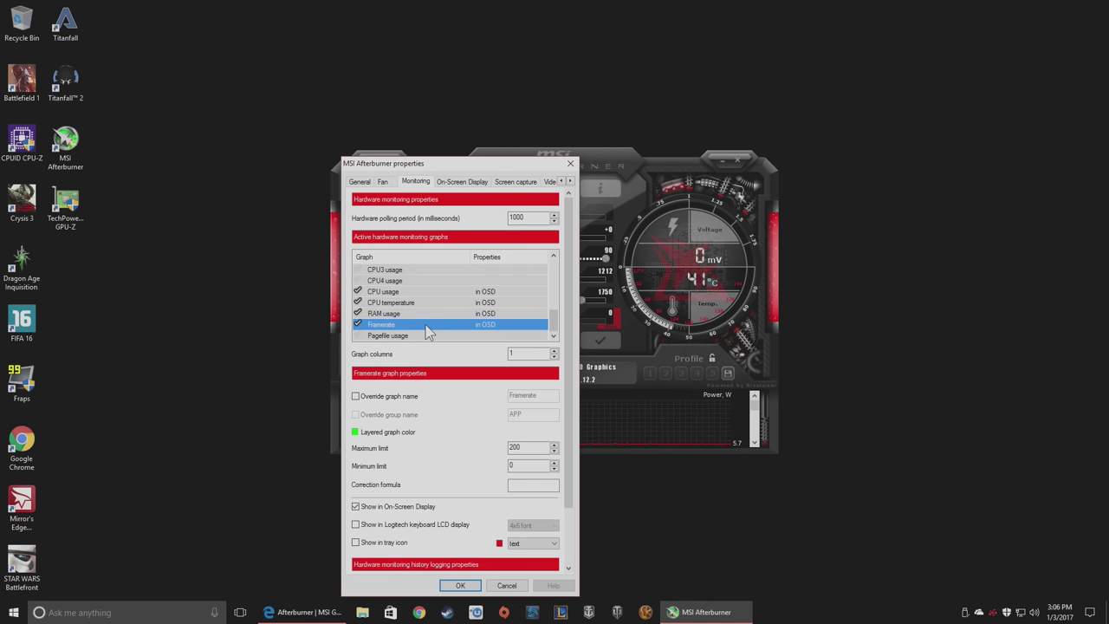
{"action": "key", "text": "Home"}
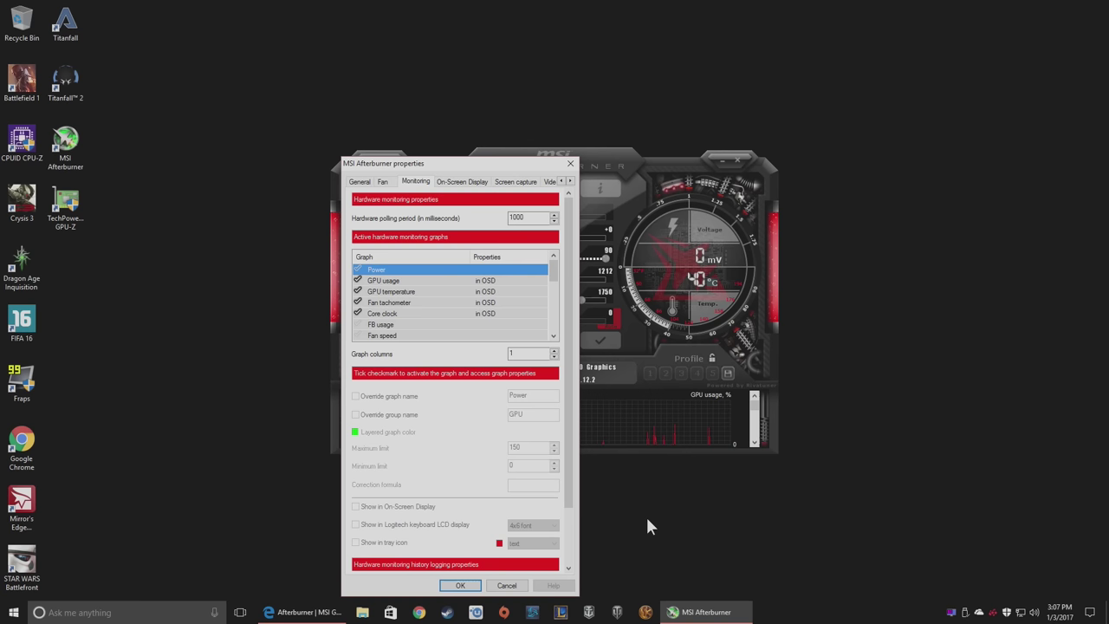
{"action": "left_click", "coordinate": [459, 586]}
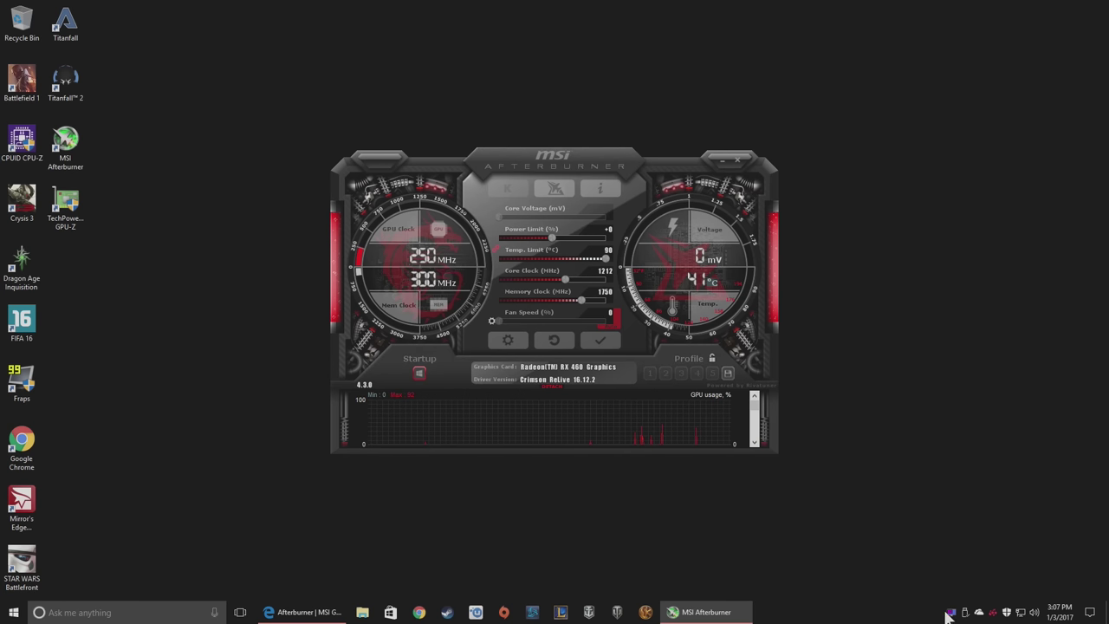
Switch to RivaTuner Statistics Server, set the On-Screen Display rendering mode to Raster 3D and increase its zoom to about a third of the range.
{"action": "left_click", "coordinate": [950, 611]}
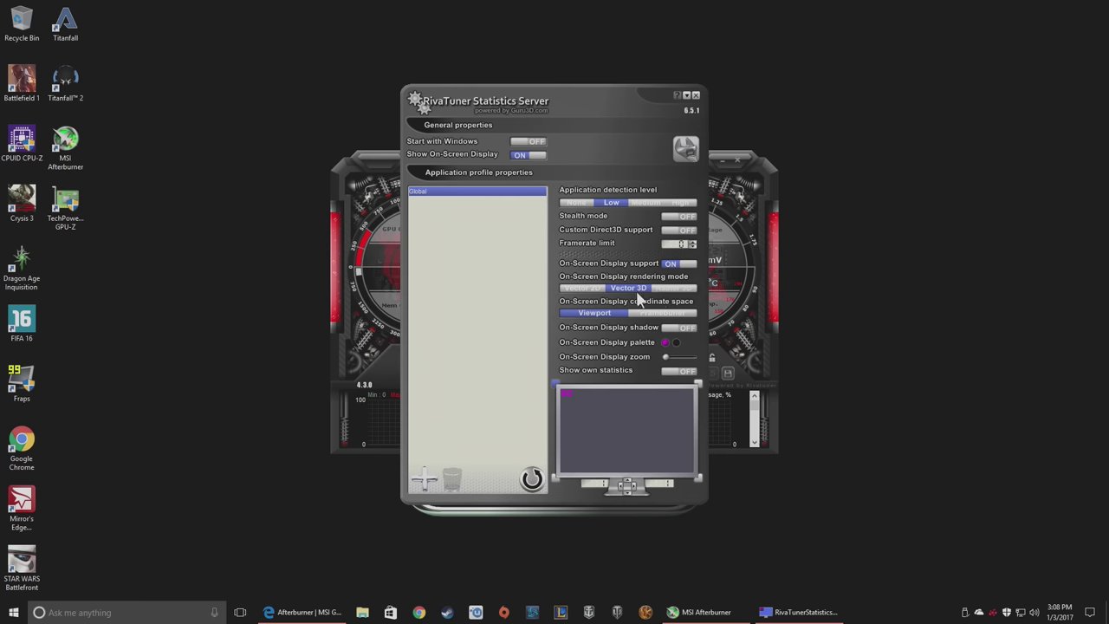
{"action": "left_click", "coordinate": [669, 289]}
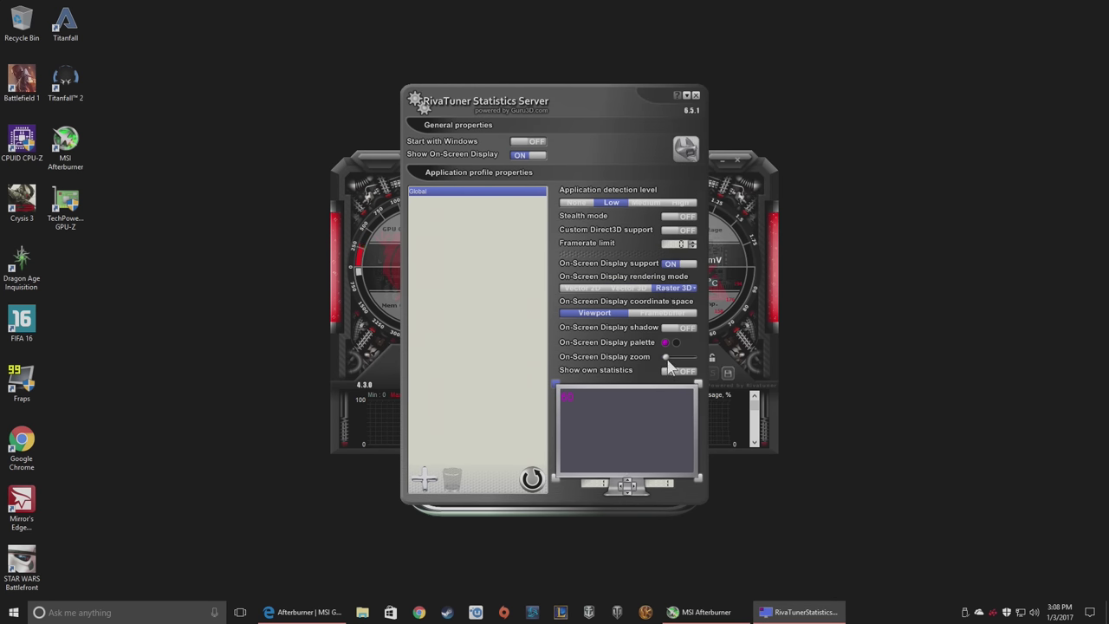
{"action": "left_click_drag", "start_coordinate": [666, 358], "coordinate": [676, 361]}
{"action": "left_click", "coordinate": [633, 291]}
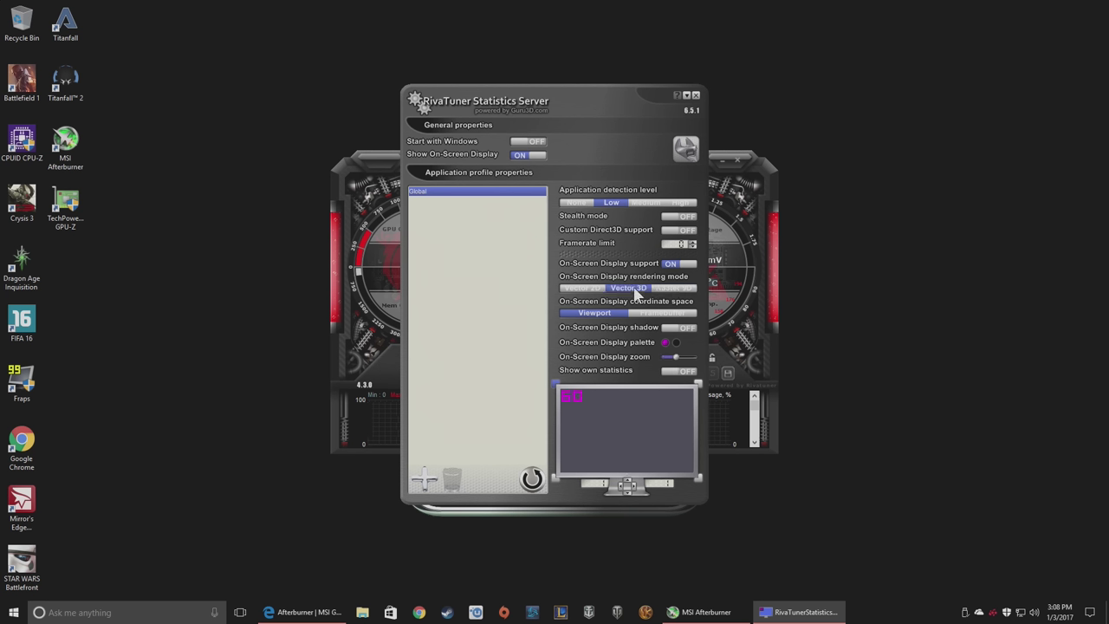
{"action": "left_click", "coordinate": [675, 288]}
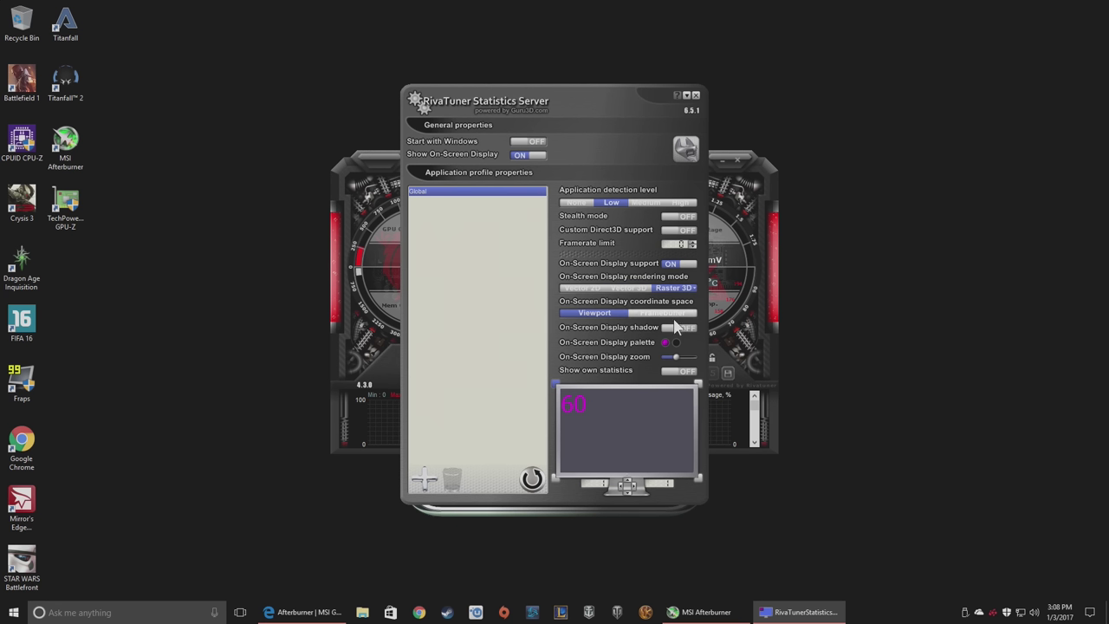
Turn on the On-Screen Display shadow and set the main palette colour to bright green (0, 255, 0).
{"action": "left_click", "coordinate": [674, 328]}
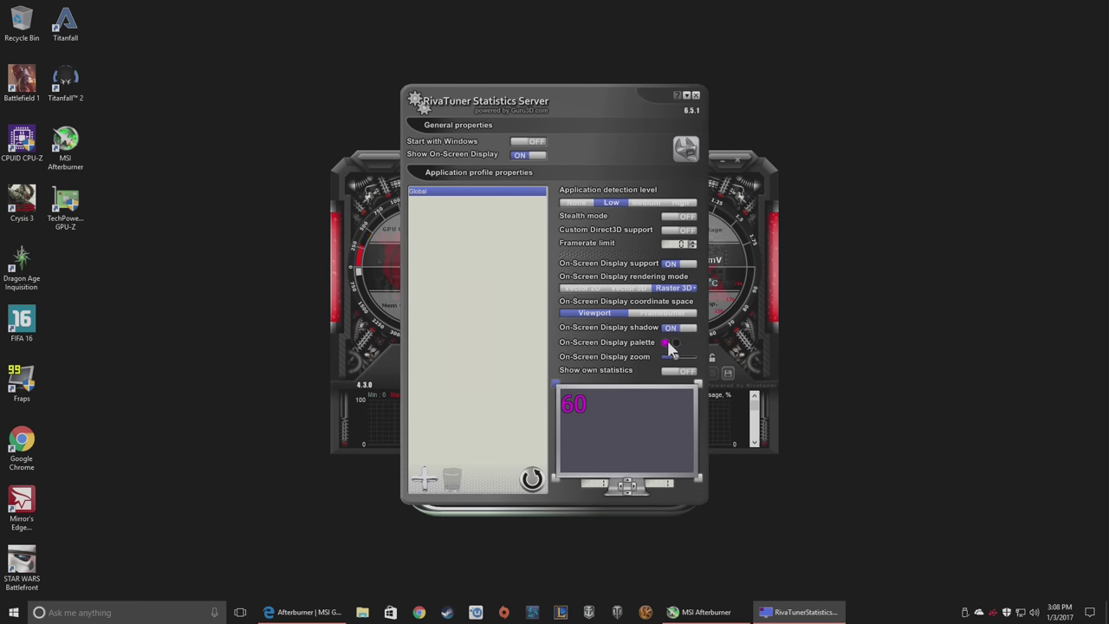
{"action": "left_click", "coordinate": [666, 343]}
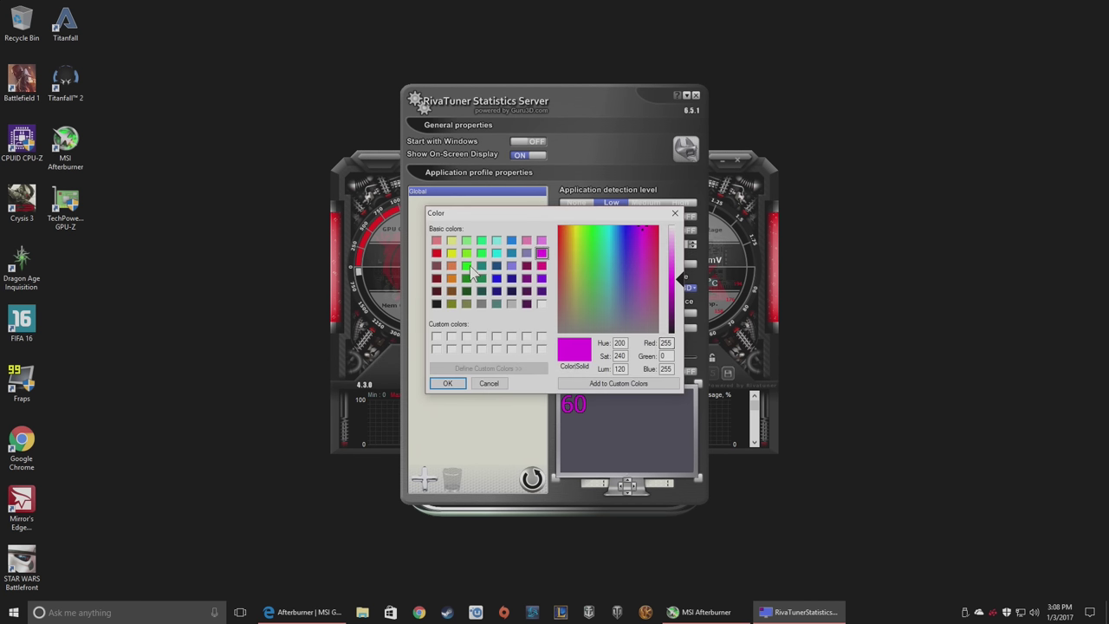
{"action": "left_click", "coordinate": [466, 266]}
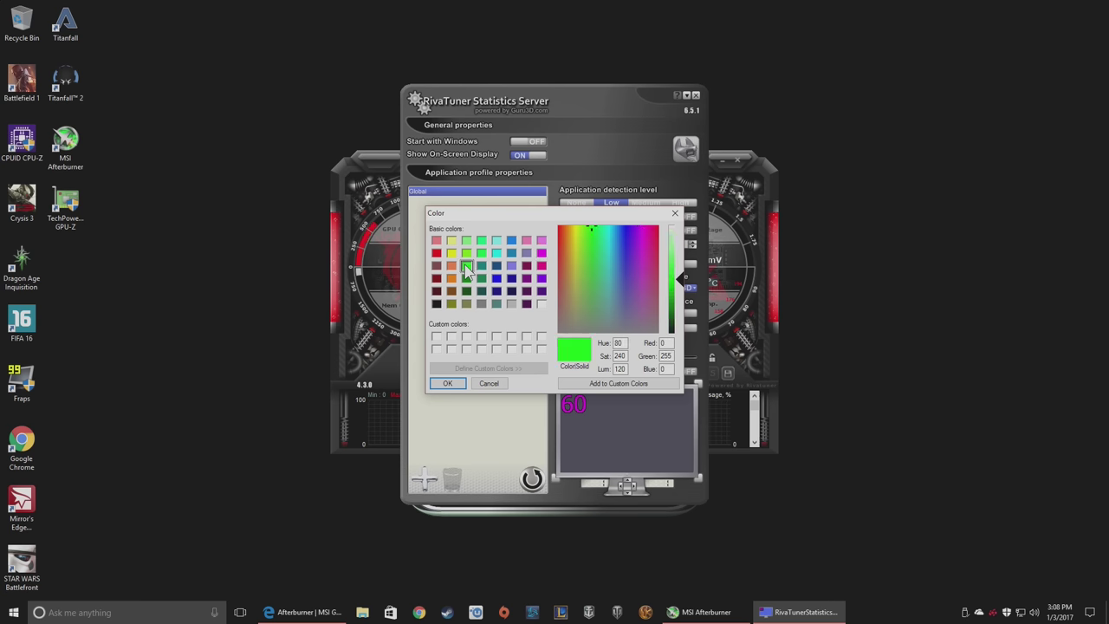
{"action": "left_click", "coordinate": [447, 383]}
Try red and blue for the main On-Screen Display palette colour and return it to bright green.
{"action": "left_click", "coordinate": [666, 342]}
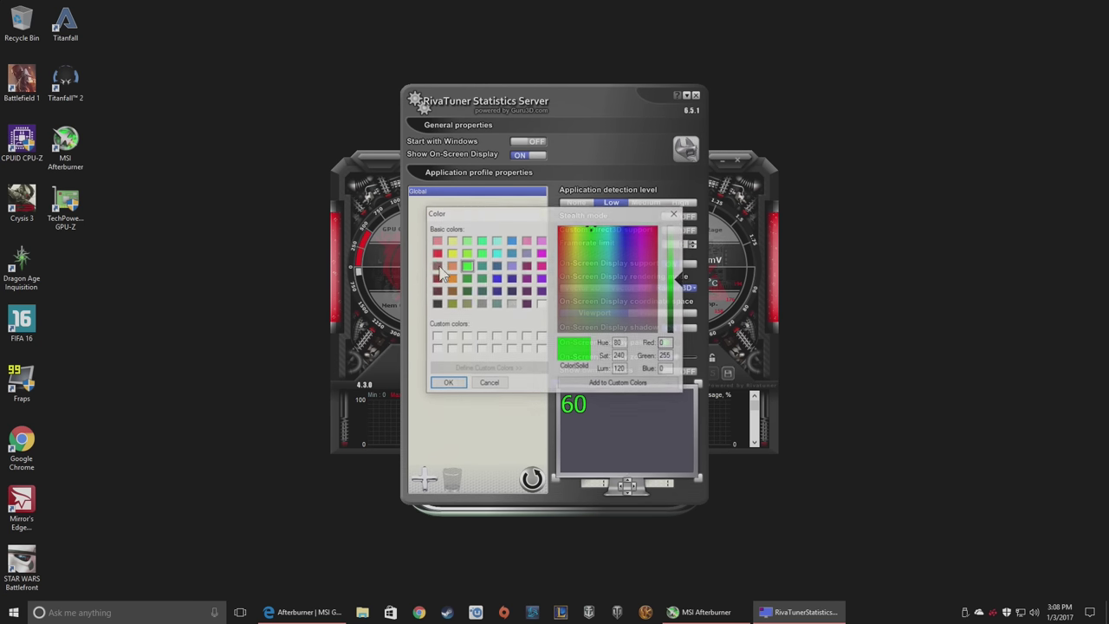
{"action": "left_click", "coordinate": [436, 253]}
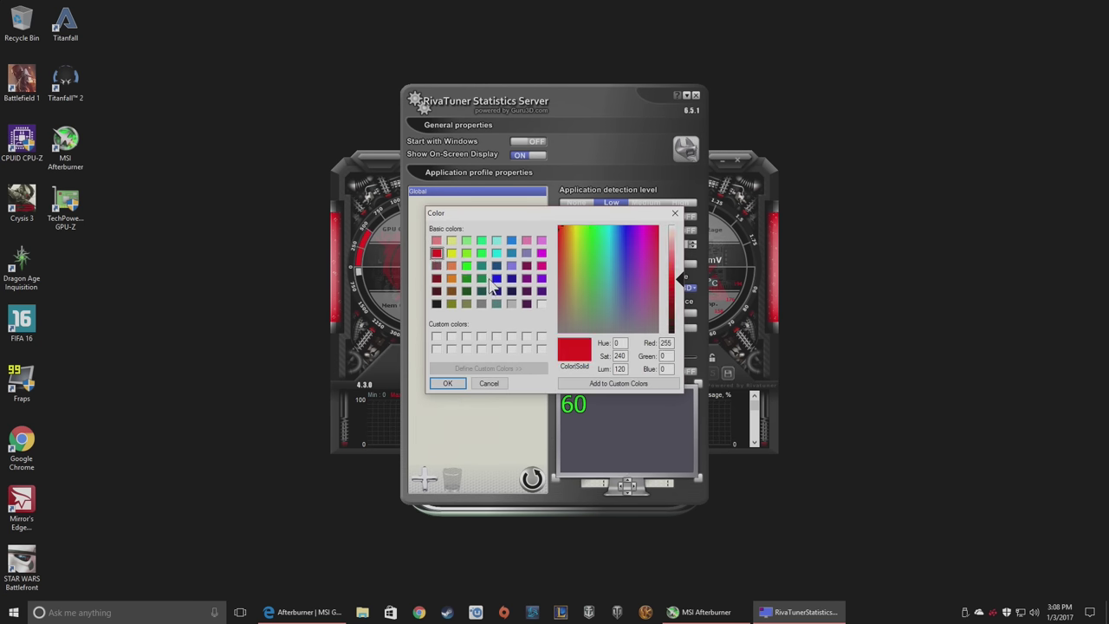
{"action": "left_click", "coordinate": [497, 278]}
{"action": "left_click", "coordinate": [468, 269]}
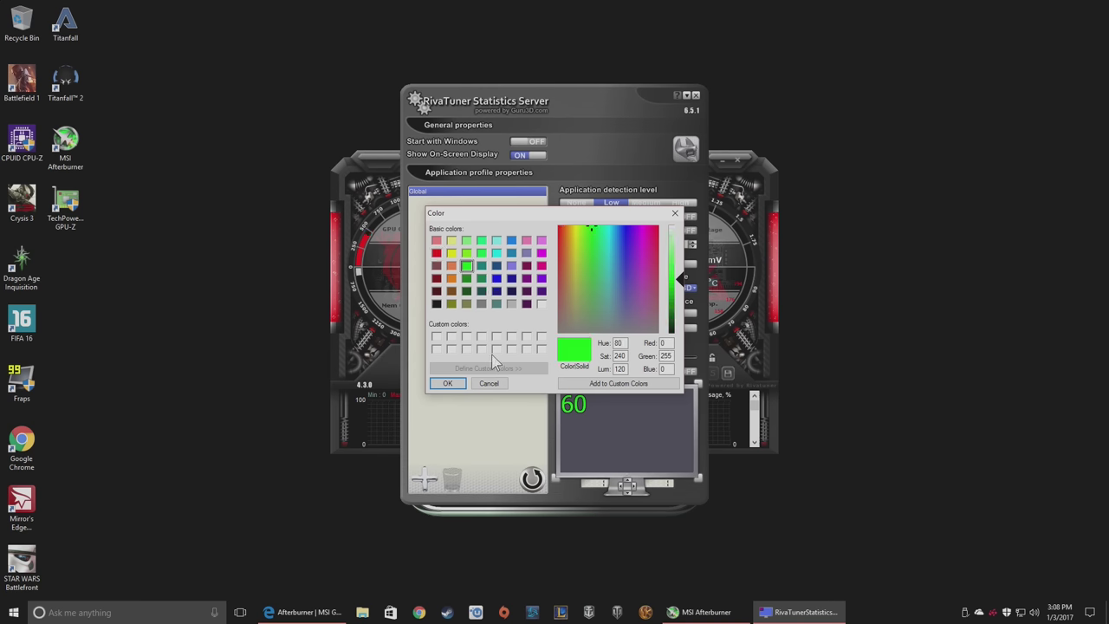
{"action": "left_click", "coordinate": [447, 383]}
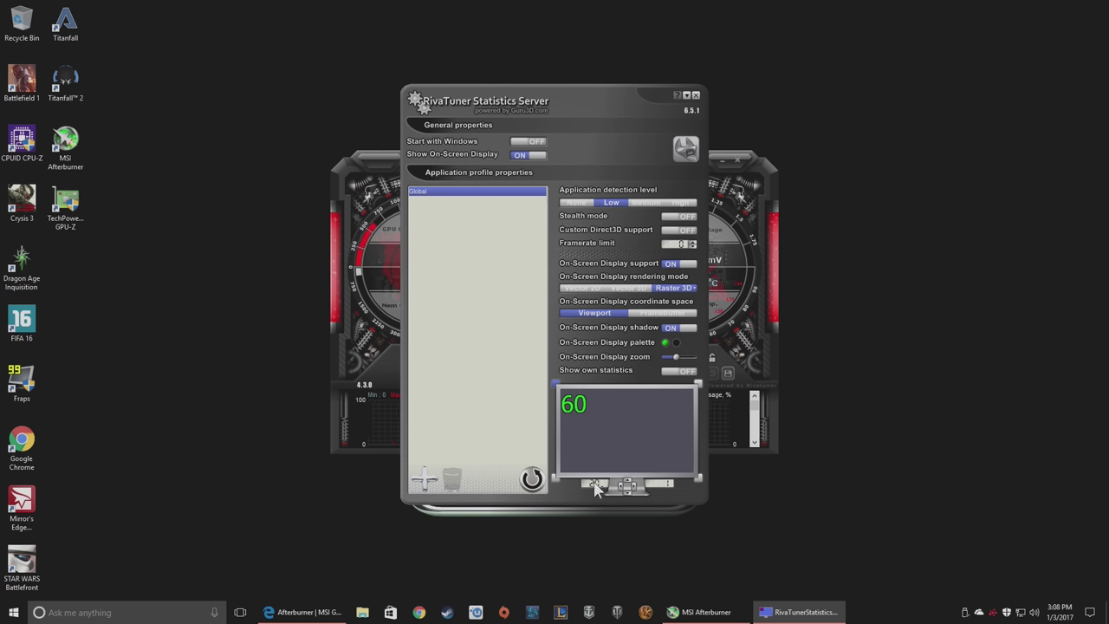
Set both On-Screen Display position coordinates to 20 and hide the RivaTuner Statistics Server window.
{"action": "left_click", "coordinate": [652, 488]}
{"action": "left_click", "coordinate": [661, 489]}
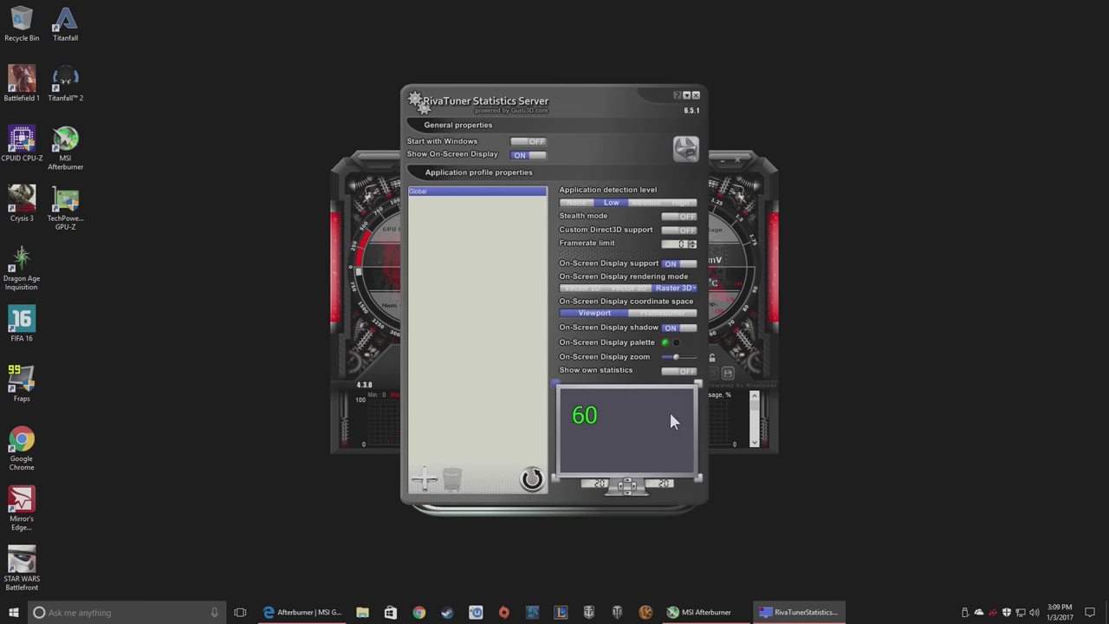
{"action": "mouse_move", "coordinate": [677, 408]}
{"action": "left_click", "coordinate": [687, 96]}
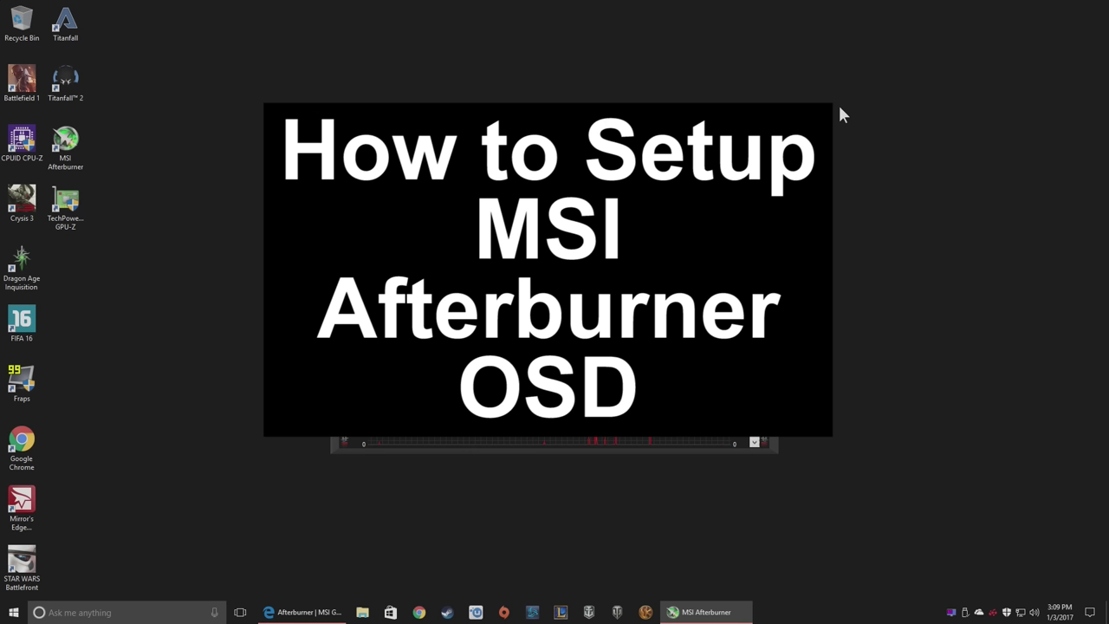